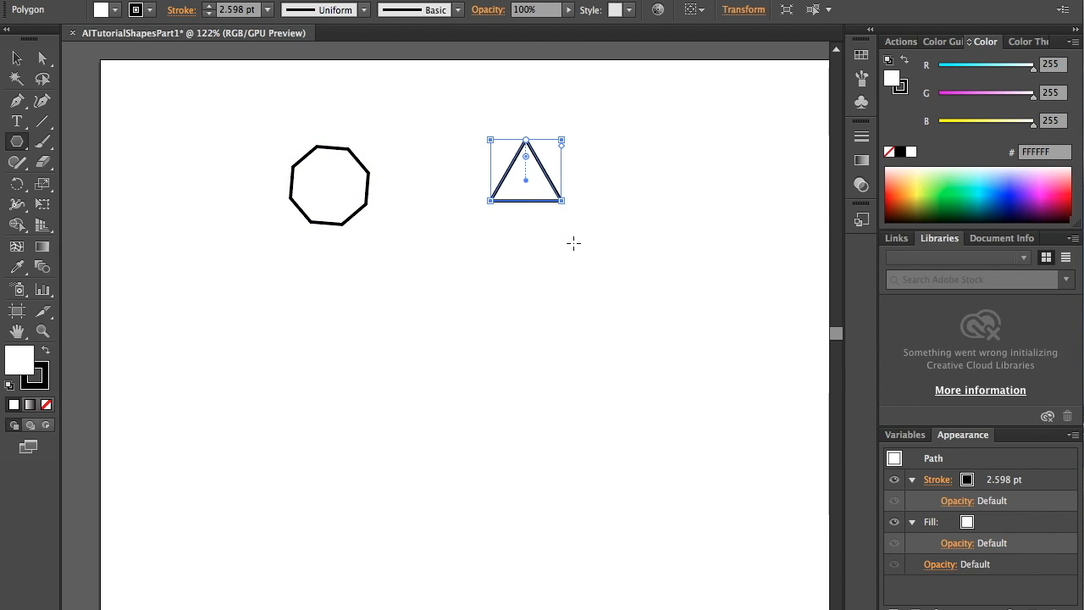
Step: Create a five-sided polygon with a 39.5911 px radius, placed to the right of the triangle
{"action": "left_click", "coordinate": [660, 158]}
{"action": "left_click", "coordinate": [534, 316]}
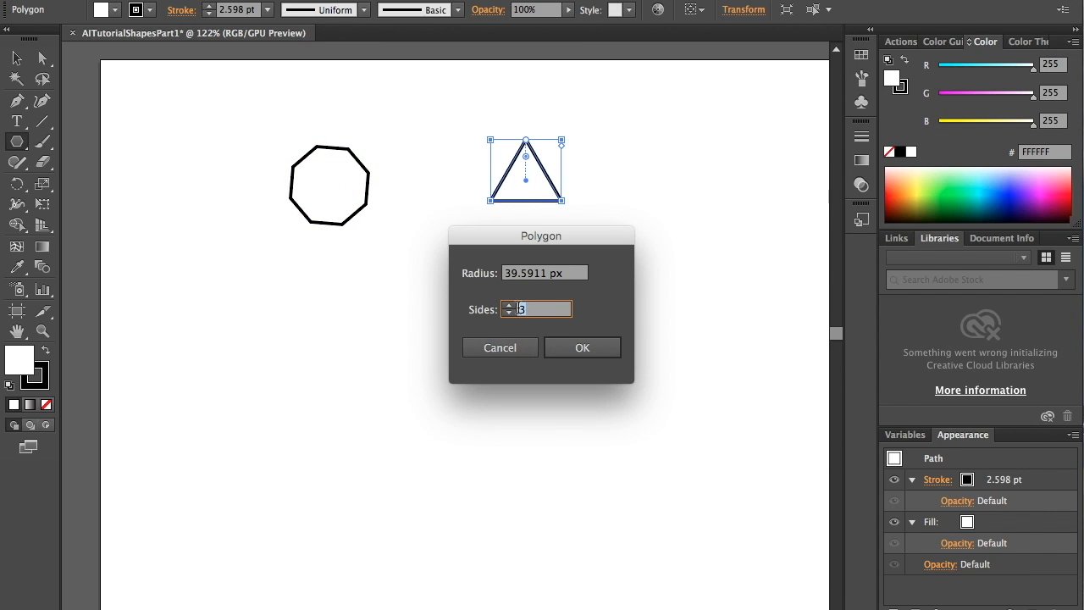
{"action": "left_click", "coordinate": [511, 305]}
{"action": "left_click", "coordinate": [511, 305]}
{"action": "left_click", "coordinate": [574, 353]}
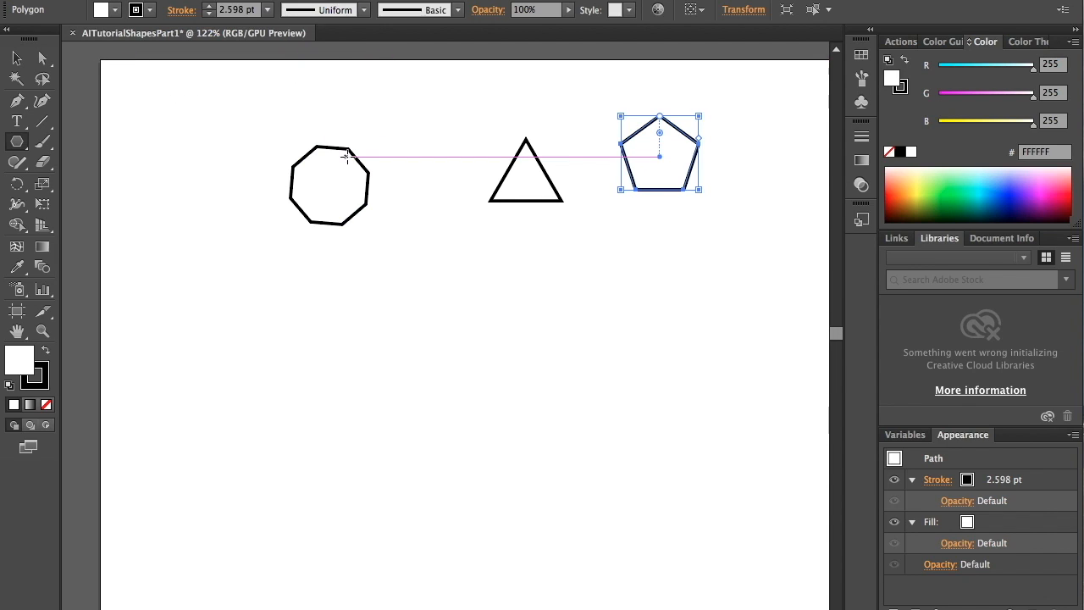
Step: Draw a large pentagon in the open area below the other shapes and shift it slightly down and right
{"action": "mouse_move", "coordinate": [403, 319]}
{"action": "left_mouse_down"}
{"action": "mouse_move", "coordinate": [500, 436]}
{"action": "mouse_move", "coordinate": [490, 436]}
{"action": "left_mouse_up"}
{"action": "left_click", "coordinate": [17, 59]}
{"action": "left_click_drag", "start_coordinate": [368, 320], "coordinate": [415, 362]}
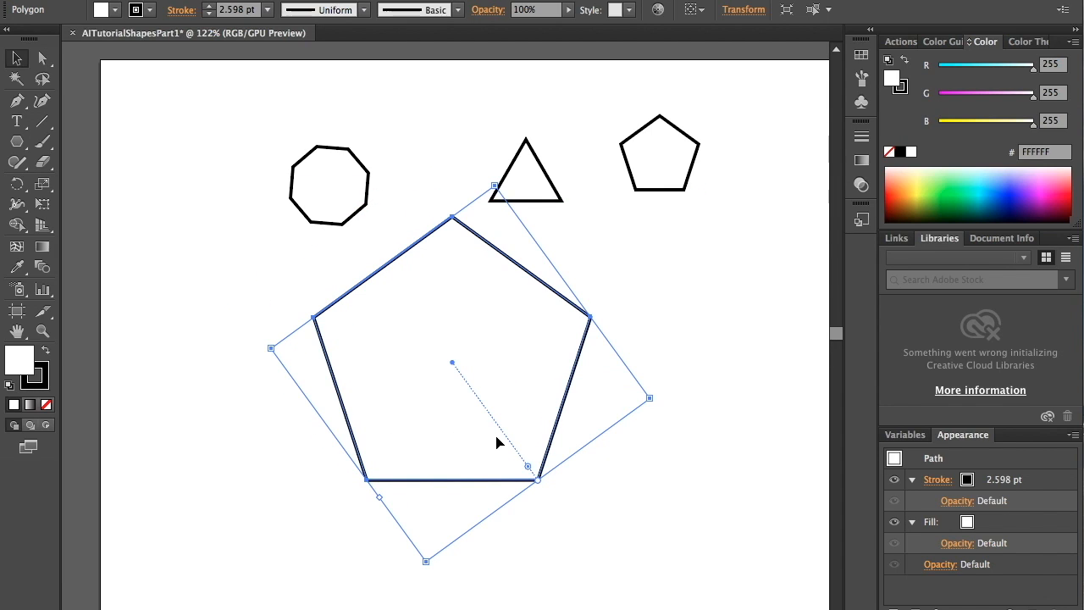
Step: Adjust the large pentagon's size through its bounding box and move it farther down and right
{"action": "mouse_move", "coordinate": [274, 349]}
{"action": "left_mouse_down"}
{"action": "mouse_move", "coordinate": [406, 385]}
{"action": "mouse_move", "coordinate": [358, 361]}
{"action": "mouse_move", "coordinate": [508, 392]}
{"action": "mouse_move", "coordinate": [268, 348]}
{"action": "left_mouse_up"}
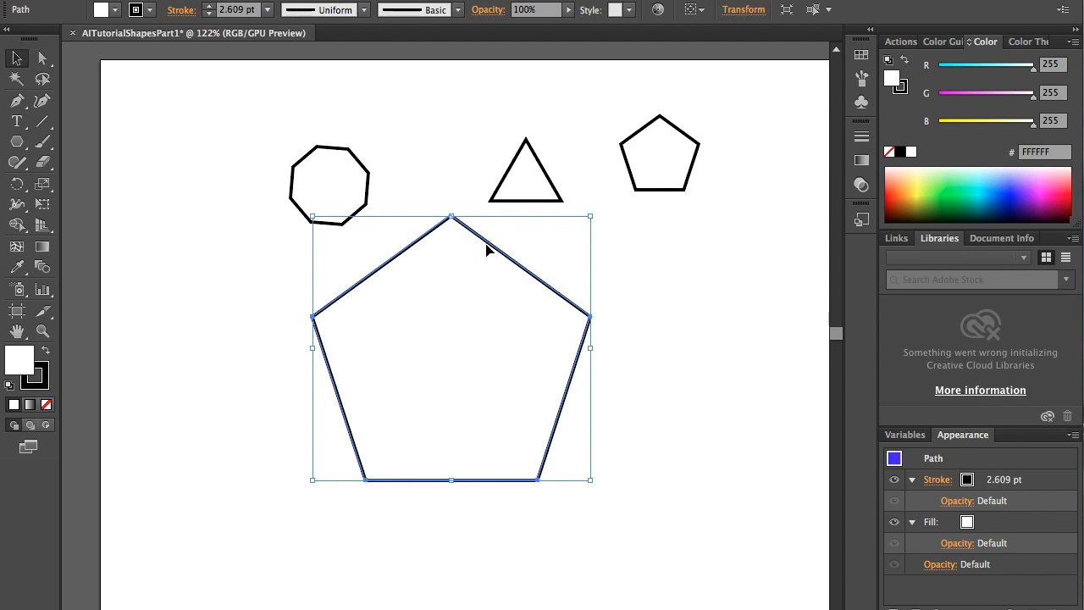
{"action": "left_click", "coordinate": [517, 224]}
{"action": "left_click", "coordinate": [496, 275]}
{"action": "left_click_drag", "start_coordinate": [452, 440], "coordinate": [482, 468]}
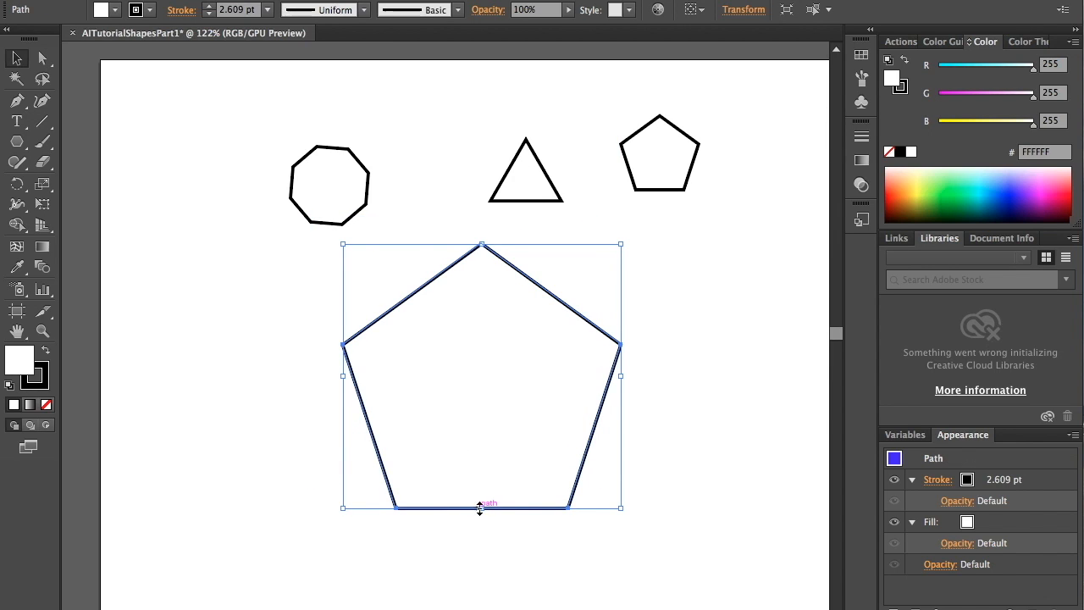
{"action": "left_click_drag", "start_coordinate": [479, 506], "coordinate": [505, 507]}
Step: Delete the large pentagon below the octagon, triangle and small pentagon
{"action": "left_click", "coordinate": [699, 384]}
{"action": "left_click", "coordinate": [503, 386]}
{"action": "key", "text": "Delete"}
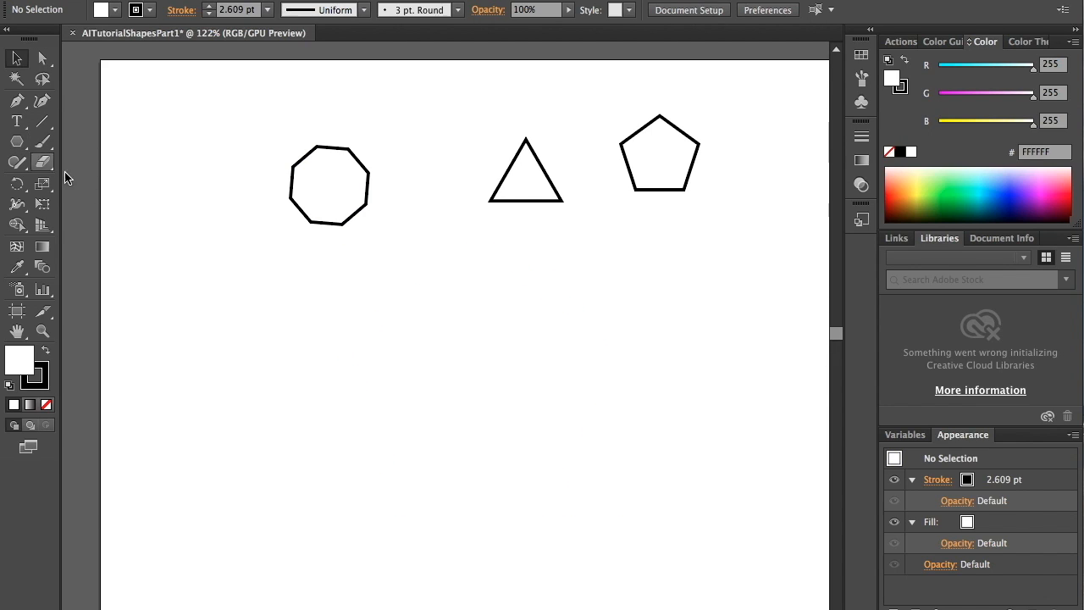
Step: Draw a large tilted pentagon overlapping the octagon and round its corners to a radius of about 96 px
{"action": "left_click", "coordinate": [17, 143]}
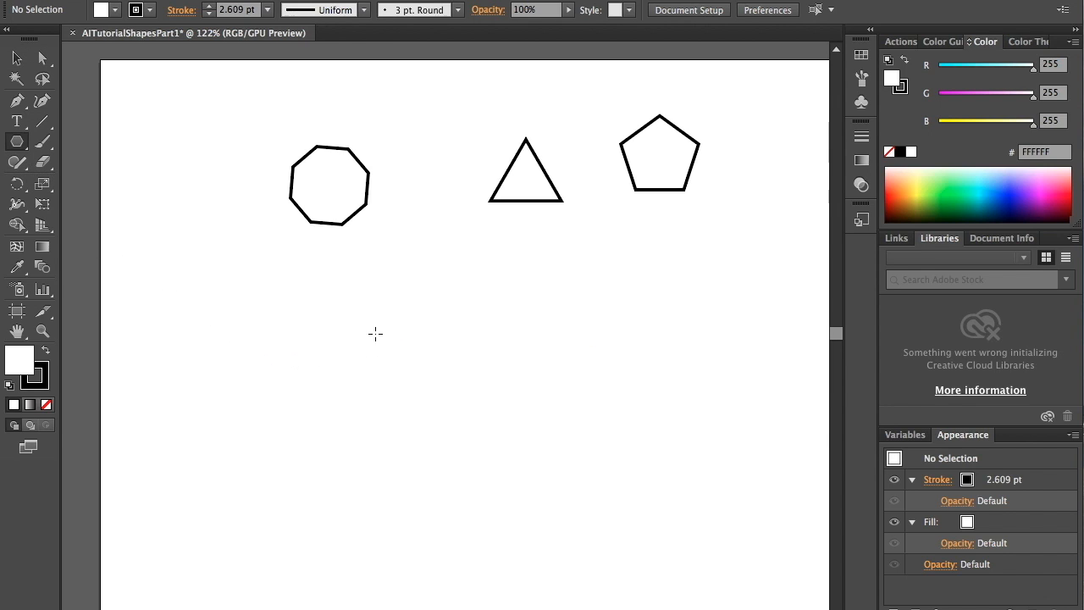
{"action": "mouse_move", "coordinate": [370, 291]}
{"action": "left_mouse_down"}
{"action": "mouse_move", "coordinate": [490, 483]}
{"action": "mouse_move", "coordinate": [391, 378]}
{"action": "mouse_move", "coordinate": [421, 402]}
{"action": "left_mouse_up"}
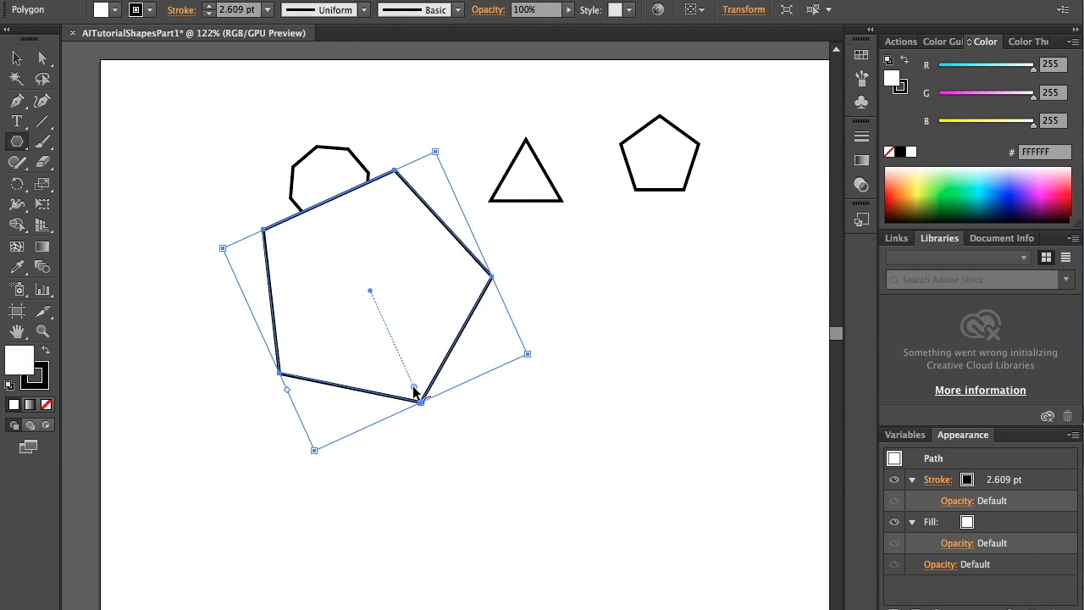
{"action": "left_click_drag", "start_coordinate": [414, 391], "coordinate": [370, 292]}
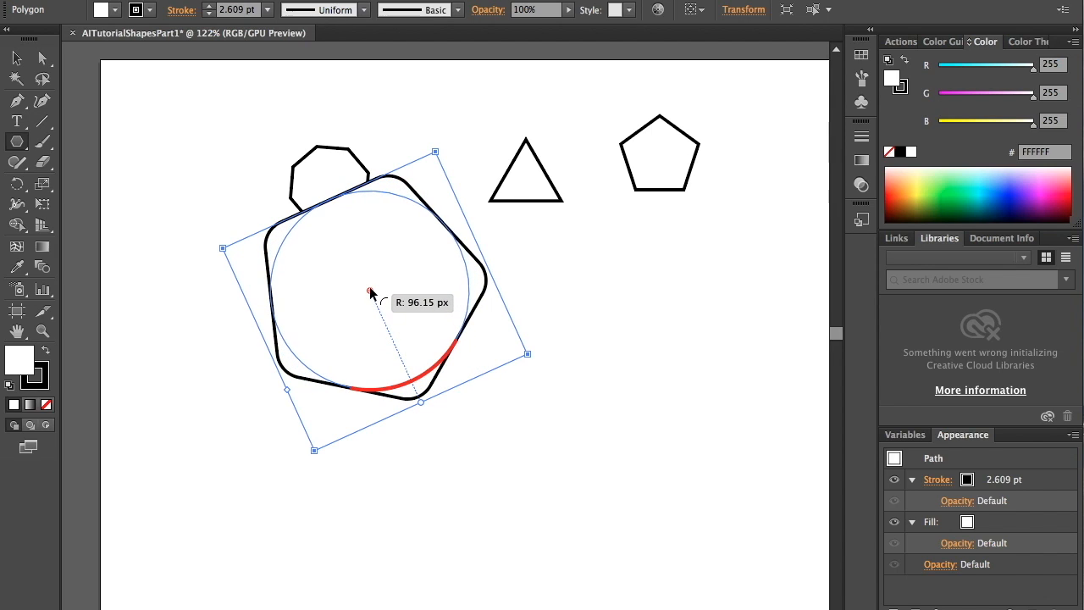
Step: Restore the tilted pentagon's corners to sharp points with its corner widget
{"action": "left_click_drag", "start_coordinate": [370, 292], "coordinate": [457, 433]}
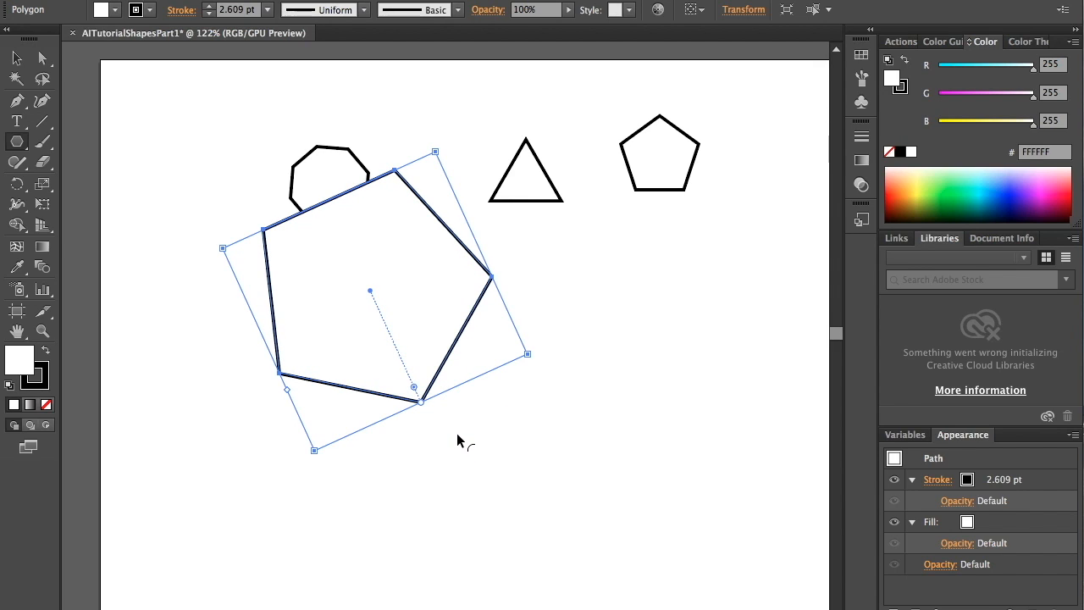
{"action": "left_click", "coordinate": [457, 433]}
{"action": "left_click", "coordinate": [467, 353]}
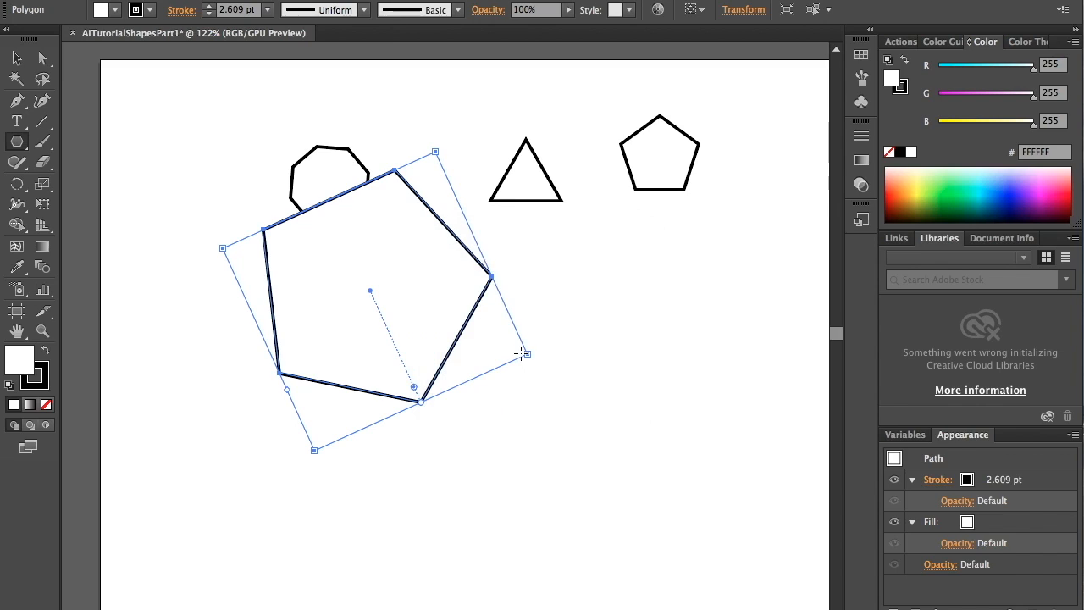
Step: Select all the polygons on the artboard and delete them
{"action": "left_click", "coordinate": [17, 58]}
{"action": "left_click_drag", "start_coordinate": [204, 76], "coordinate": [777, 516]}
{"action": "key", "text": "Delete"}
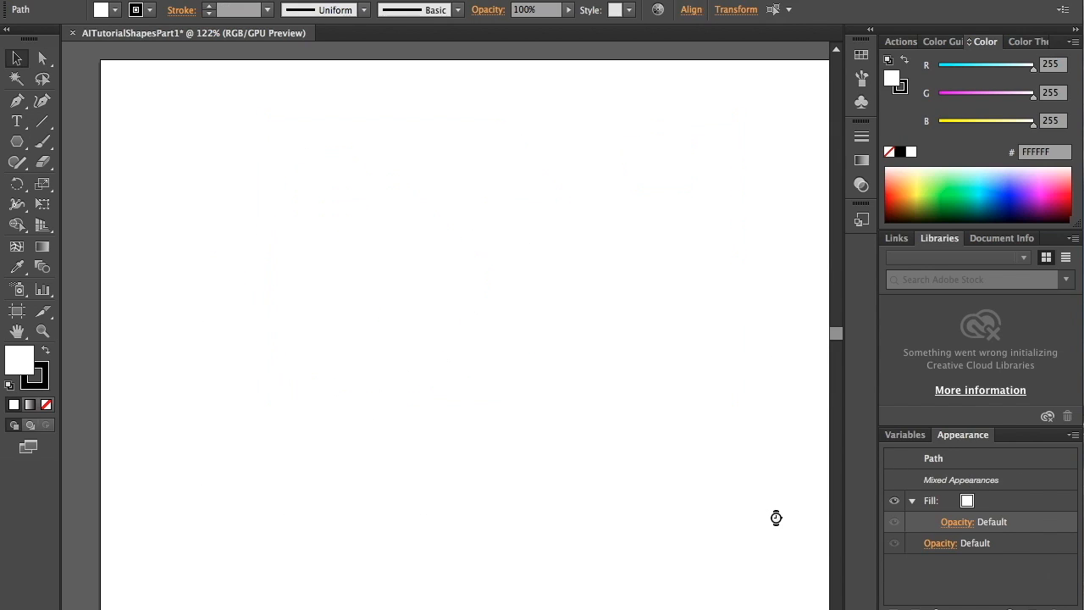
Step: Draw a 20-point star with radii of about 59 px and 29 px in the artboard's upper left area
{"action": "left_click", "coordinate": [17, 141]}
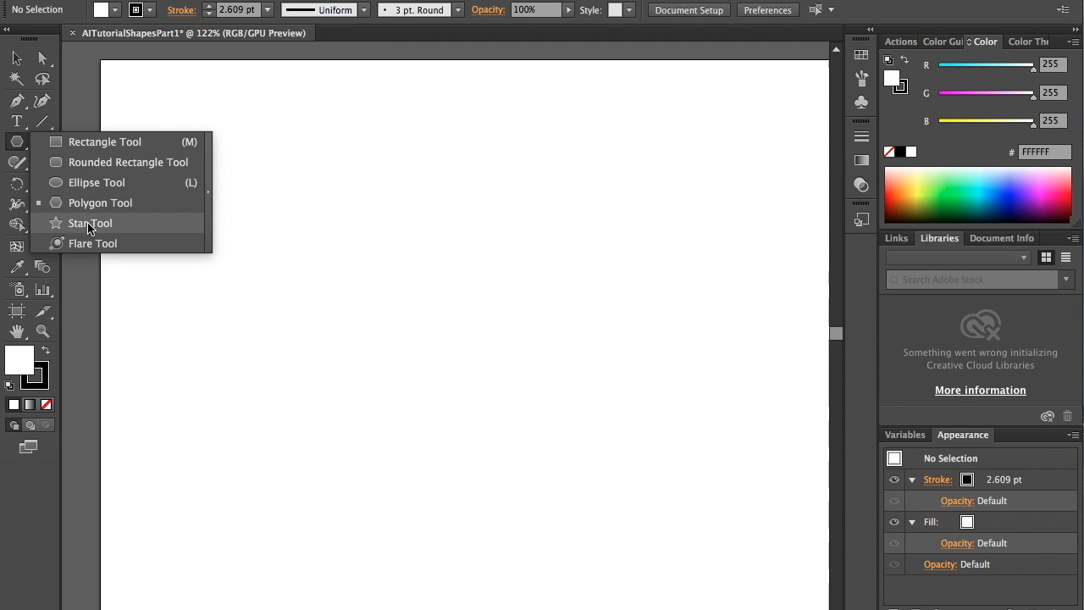
{"action": "left_click", "coordinate": [88, 223]}
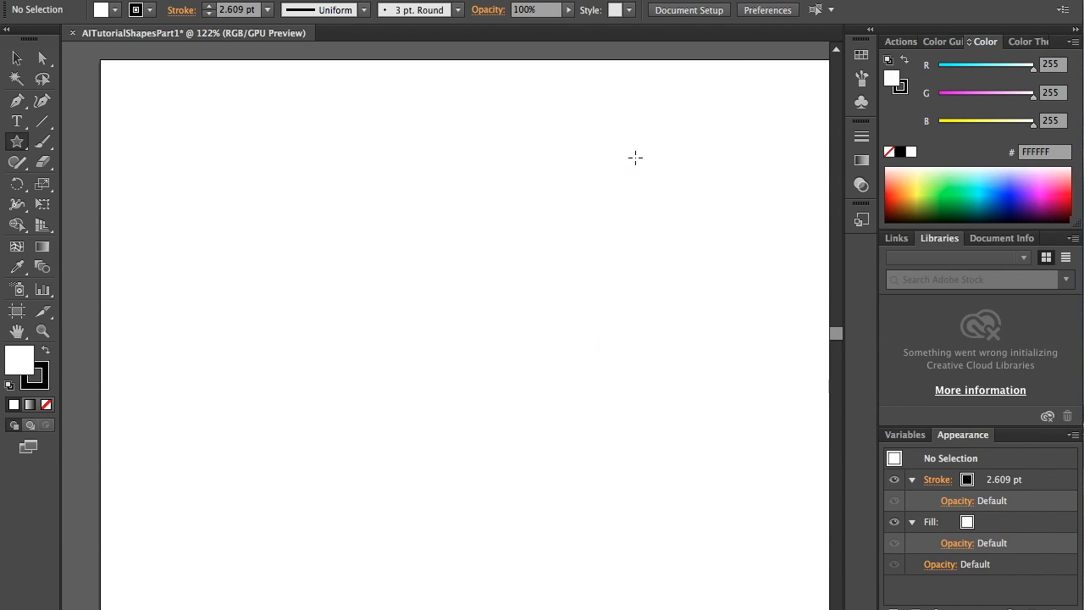
{"action": "left_click_drag", "start_coordinate": [205, 143], "coordinate": [251, 188]}
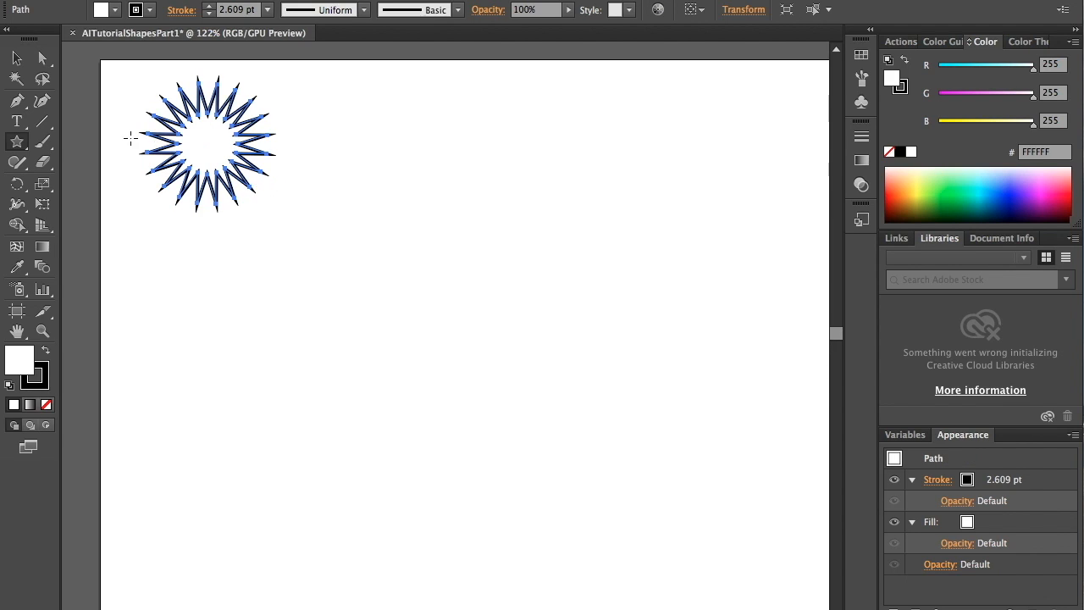
Step: Create a 5-point star with radii of 58.542 px and 29.271 px to the right of the 20-point star
{"action": "left_click", "coordinate": [490, 191]}
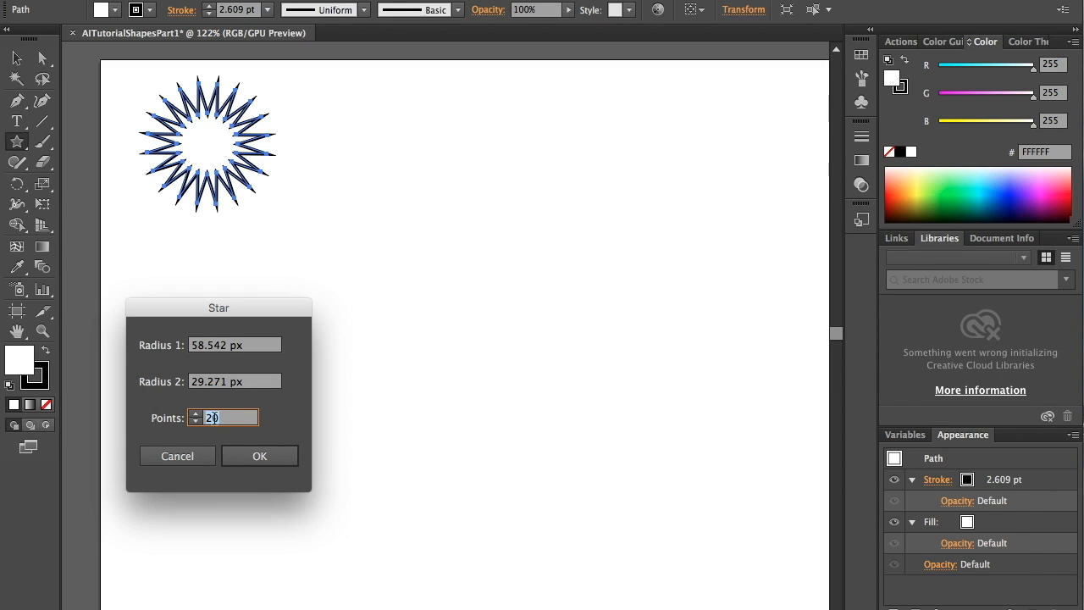
{"action": "left_click_drag", "start_coordinate": [224, 418], "coordinate": [203, 418]}
{"action": "type", "text": "5"}
{"action": "left_click", "coordinate": [285, 454]}
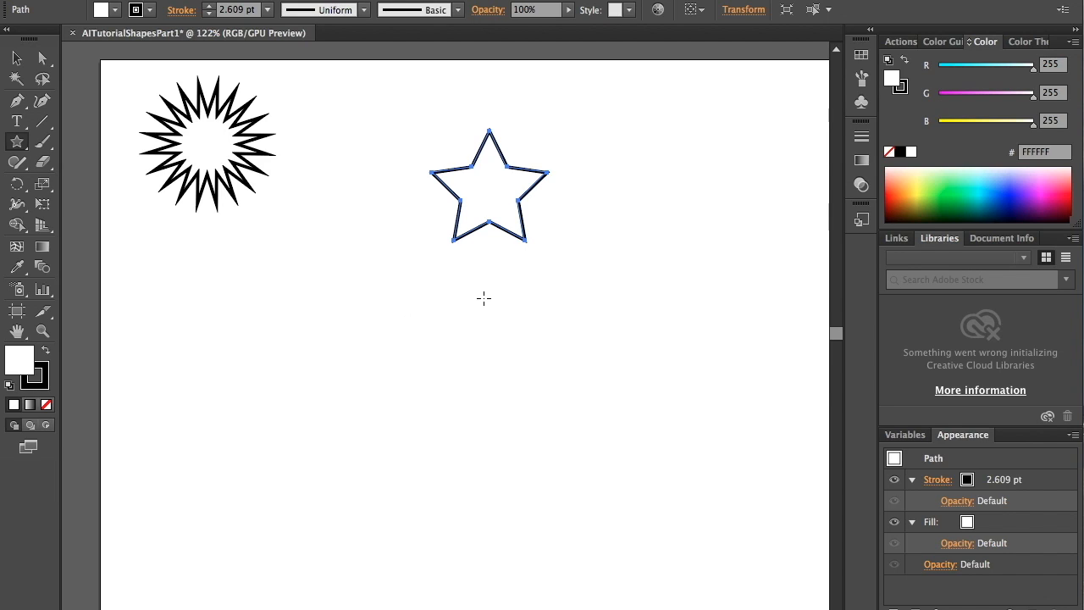
Step: Create another 5-point star with Radius 1 of 90 px and Radius 2 of 29.271 px between and below the existing stars
{"action": "left_click", "coordinate": [337, 285]}
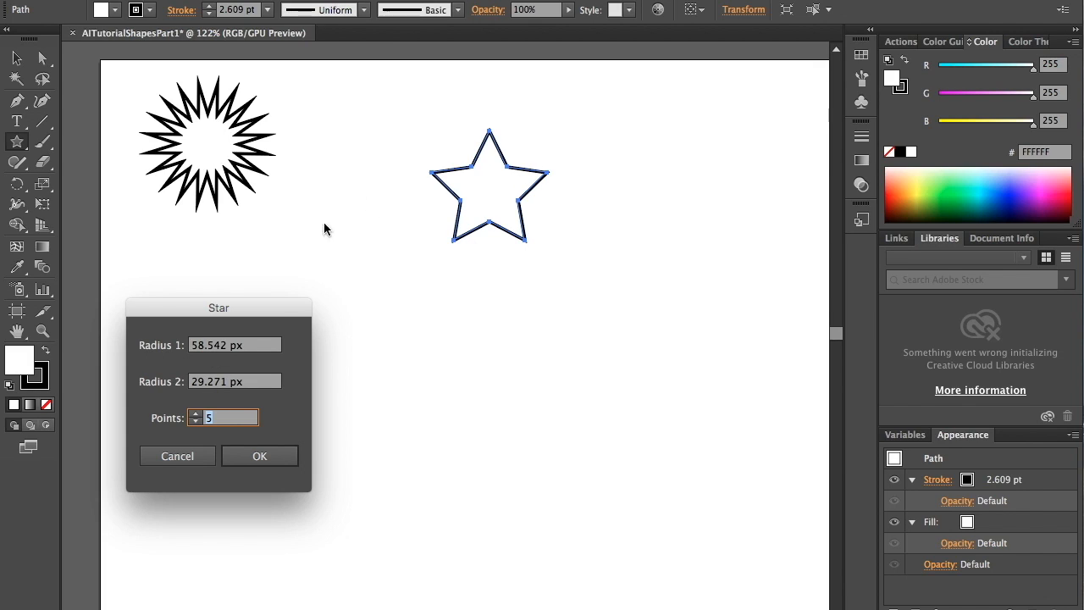
{"action": "left_click", "coordinate": [205, 345]}
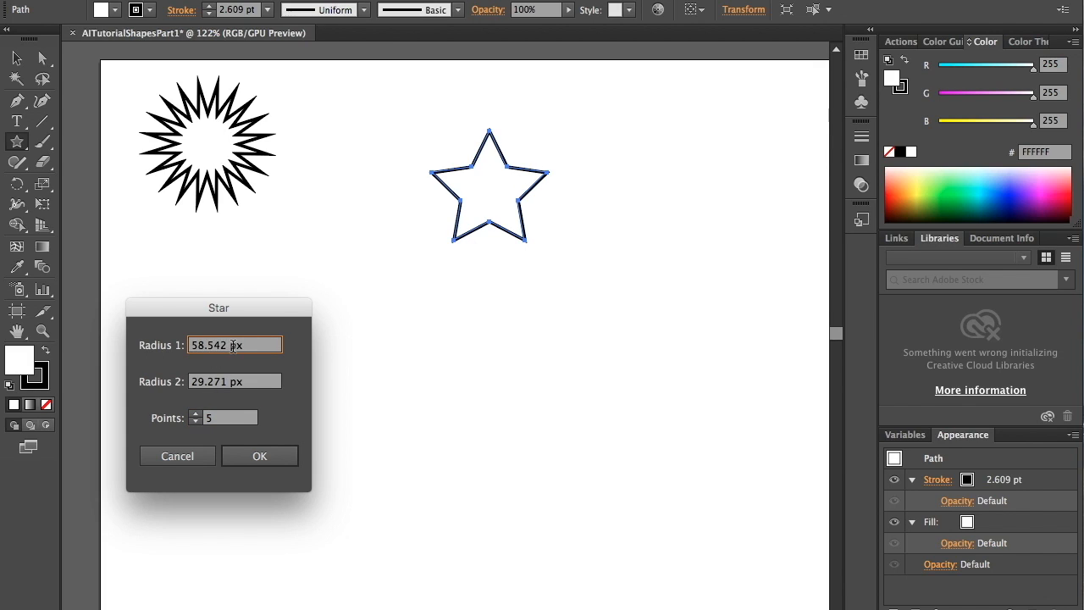
{"action": "left_click_drag", "start_coordinate": [228, 346], "coordinate": [188, 346]}
{"action": "type", "text": "90"}
{"action": "left_click", "coordinate": [285, 453]}
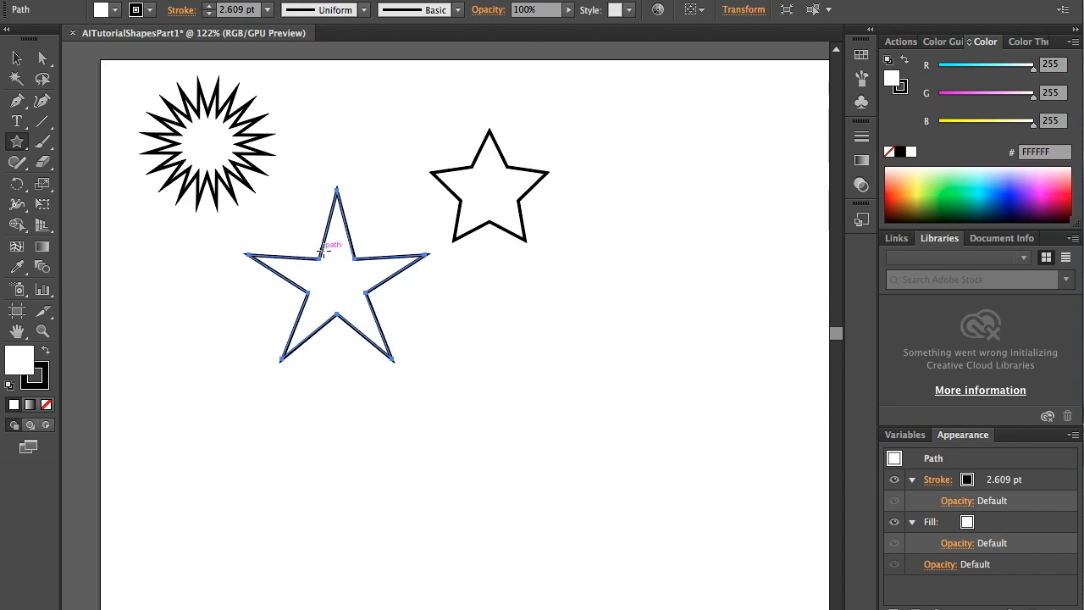
Step: Create a blunt 5-point star with Radius 1 of 40 px and Radius 2 of 29.271 px below the upper right star
{"action": "left_click", "coordinate": [542, 300]}
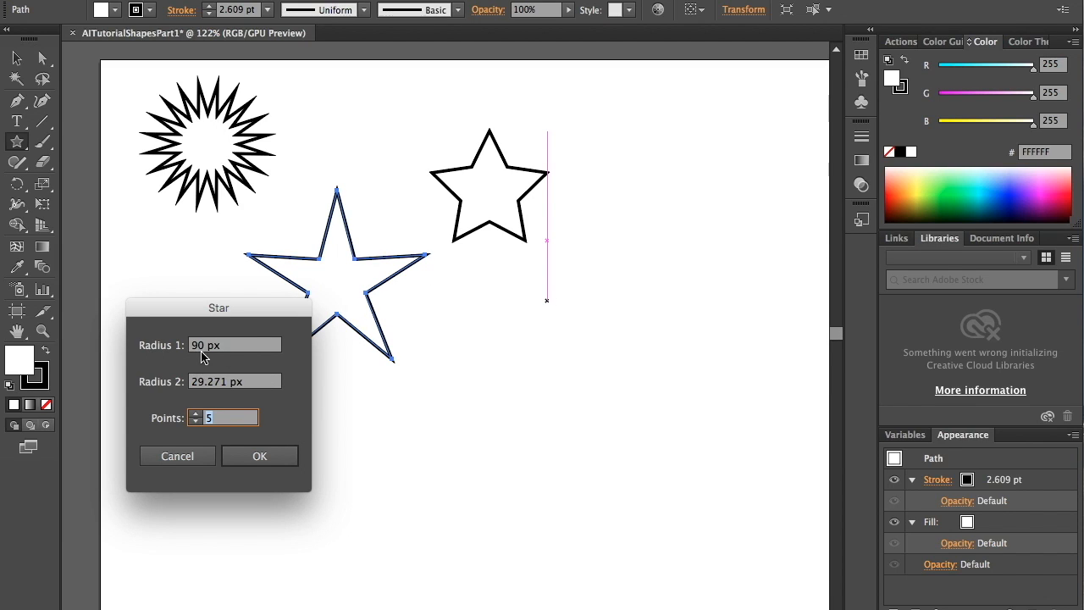
{"action": "left_click", "coordinate": [206, 383]}
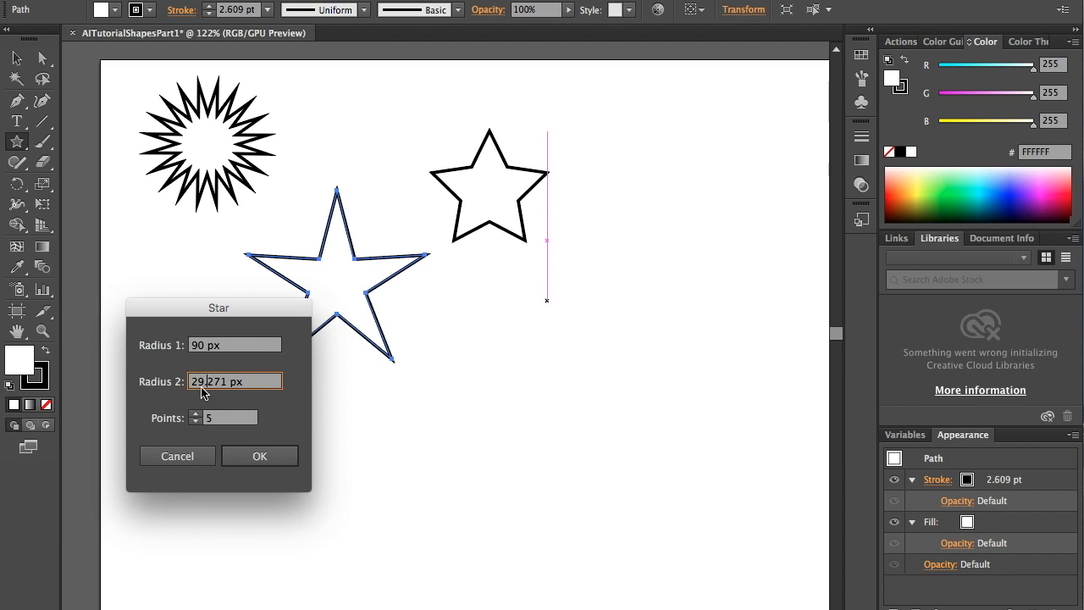
{"action": "left_click", "coordinate": [202, 347]}
{"action": "left_click_drag", "start_coordinate": [201, 347], "coordinate": [190, 349]}
{"action": "type", "text": "40"}
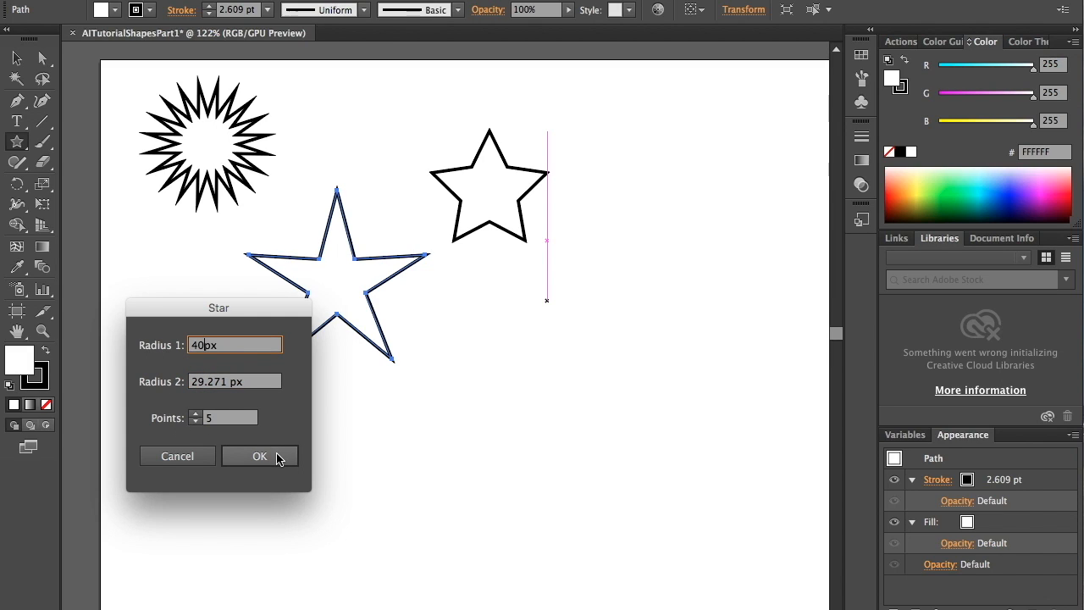
{"action": "left_click", "coordinate": [259, 456]}
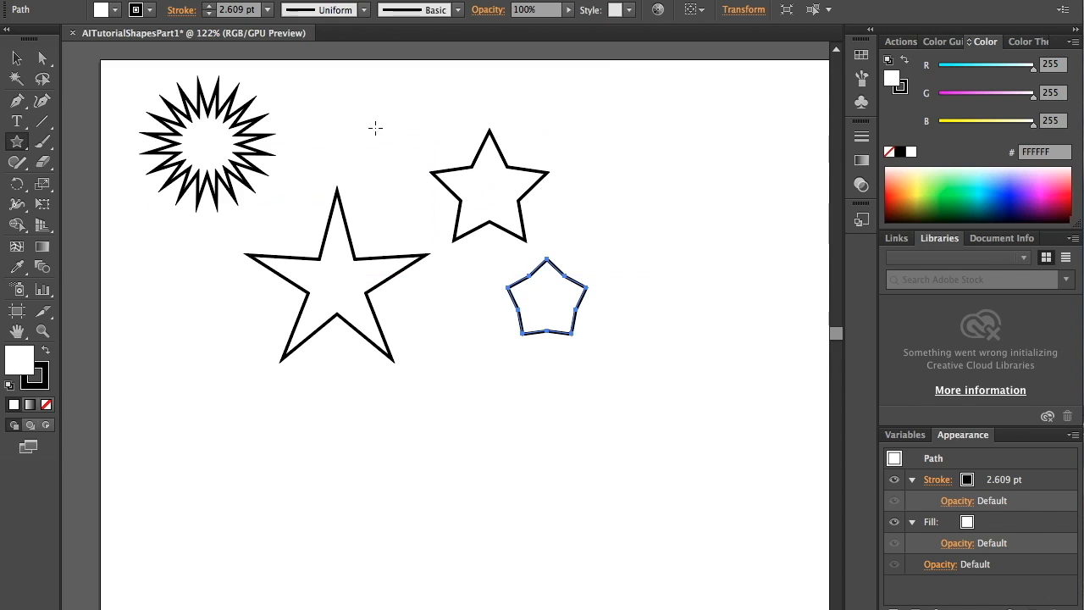
Step: Select the largest 5-point star and make it slightly narrower by resizing its bounding box
{"action": "left_click", "coordinate": [16, 57]}
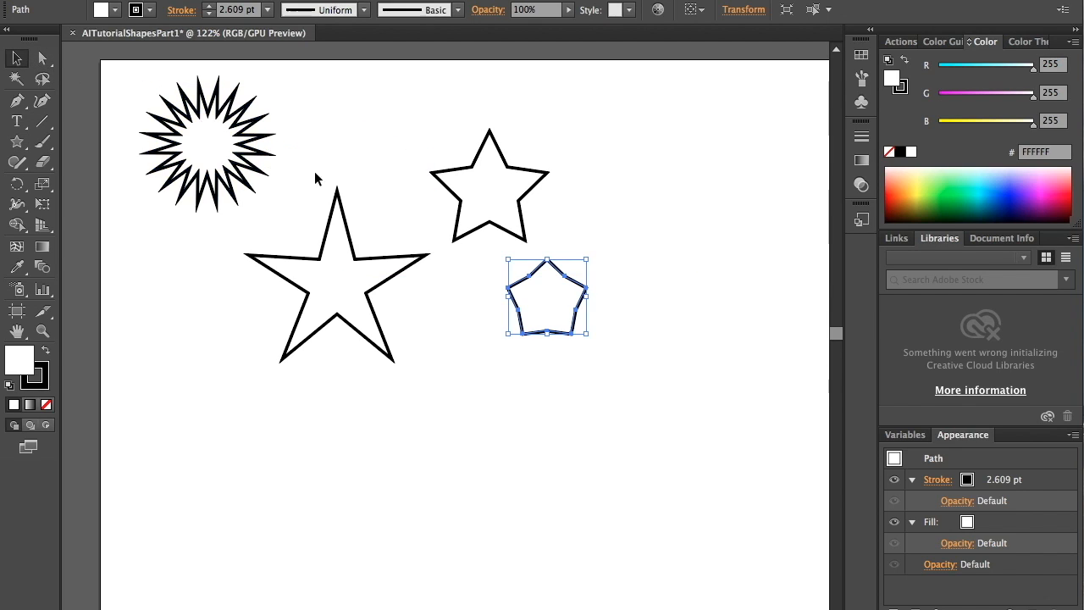
{"action": "left_click", "coordinate": [599, 215]}
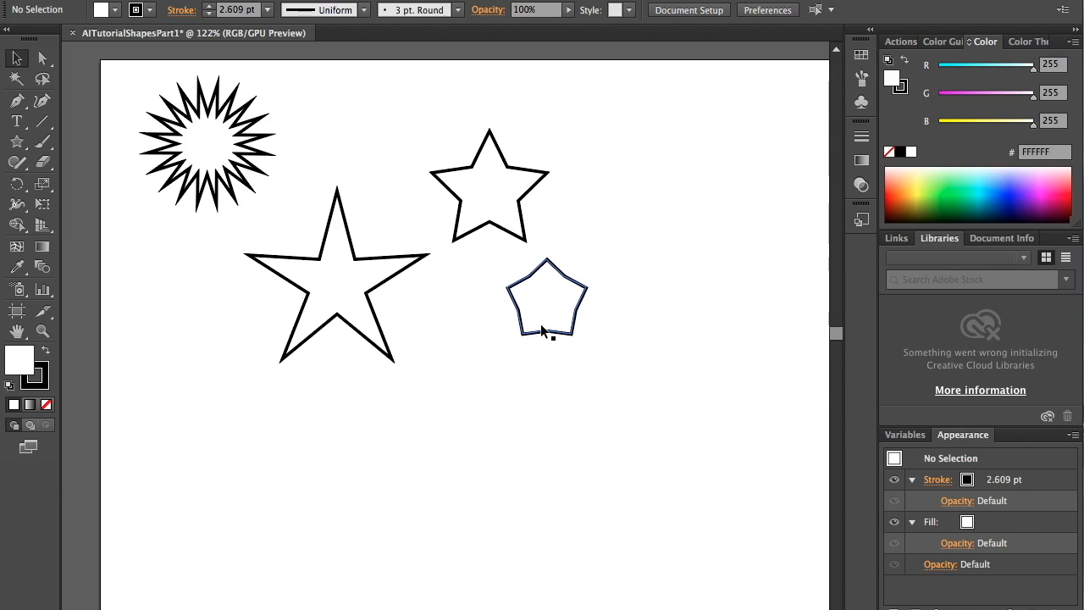
{"action": "left_click", "coordinate": [354, 279]}
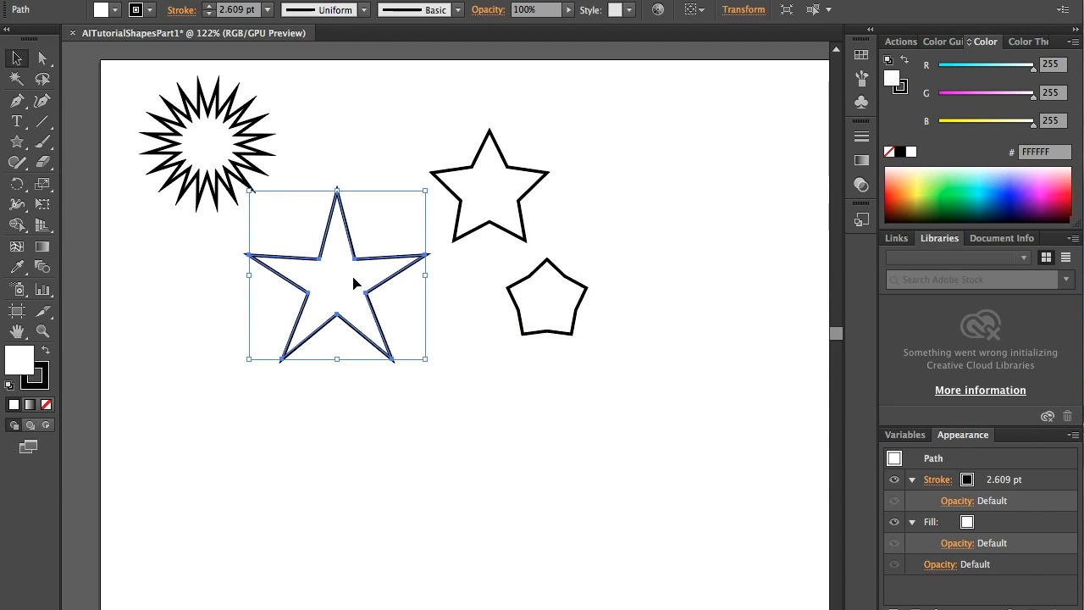
{"action": "left_click_drag", "start_coordinate": [426, 263], "coordinate": [413, 309]}
{"action": "mouse_move", "coordinate": [337, 216]}
{"action": "left_mouse_down"}
{"action": "mouse_move", "coordinate": [336, 310]}
{"action": "mouse_move", "coordinate": [335, 219]}
{"action": "left_mouse_up"}
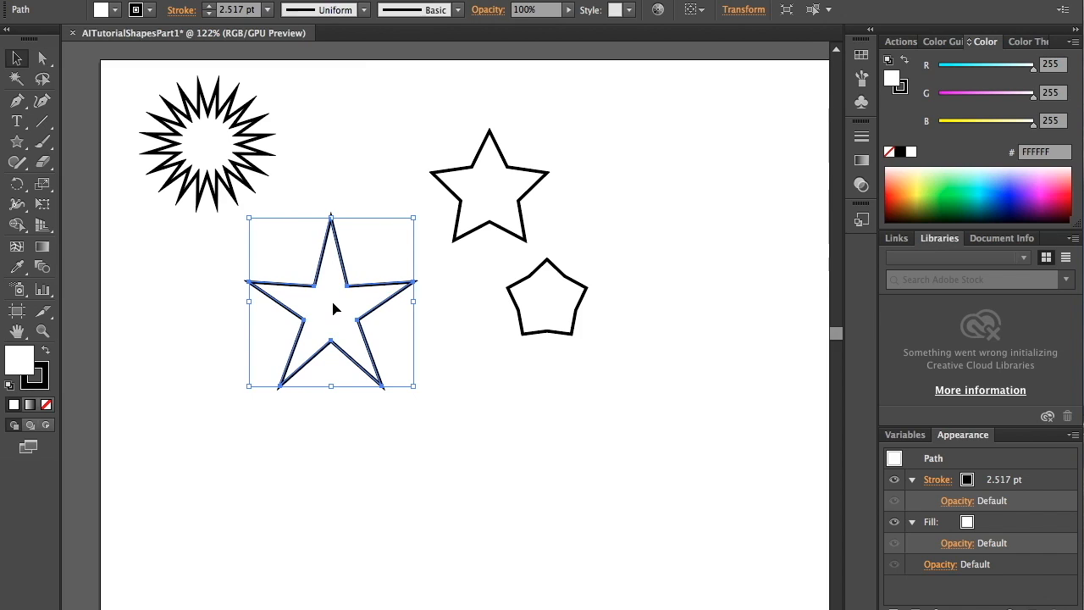
Step: Move the largest star down and to the right, into the open area, and deselect it
{"action": "left_click_drag", "start_coordinate": [332, 308], "coordinate": [387, 366]}
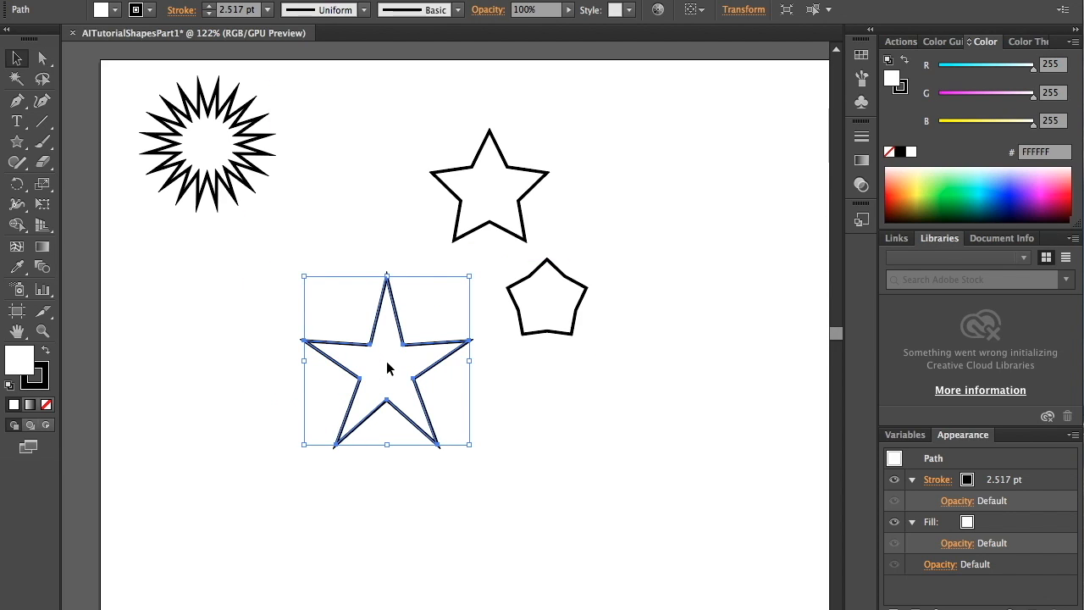
{"action": "left_click_drag", "start_coordinate": [386, 361], "coordinate": [375, 354]}
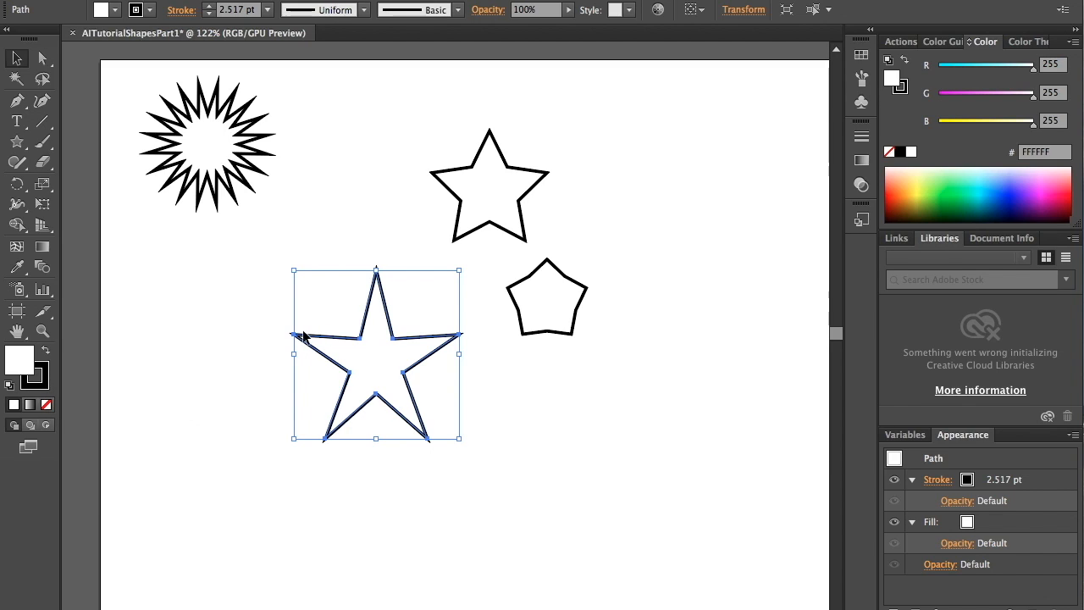
{"action": "left_click", "coordinate": [503, 378]}
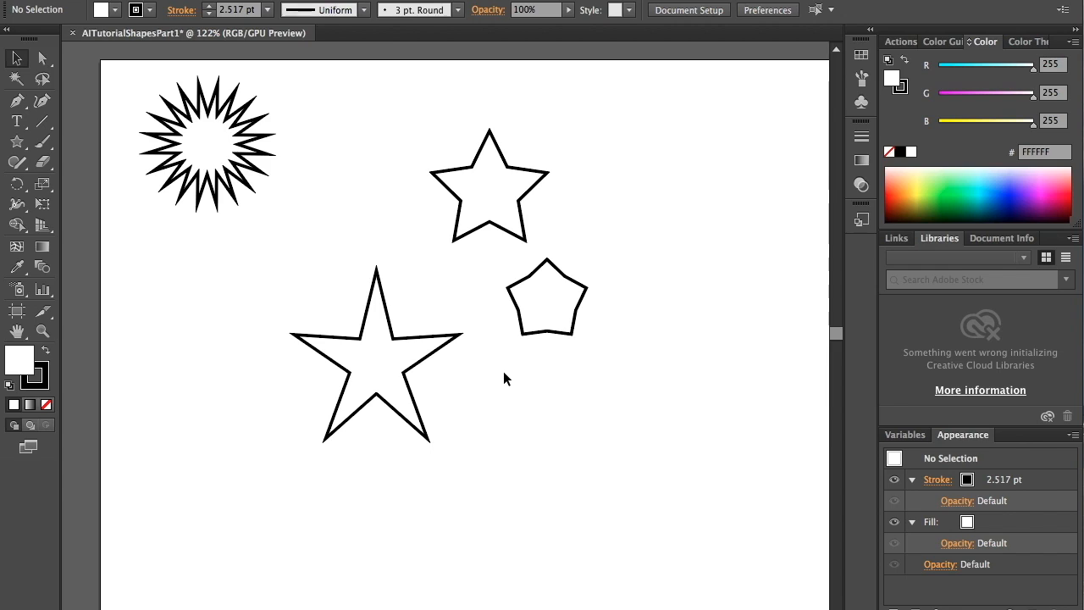
Step: Change the largest star's stroke color to bright green, 07FF41
{"action": "left_click", "coordinate": [42, 383]}
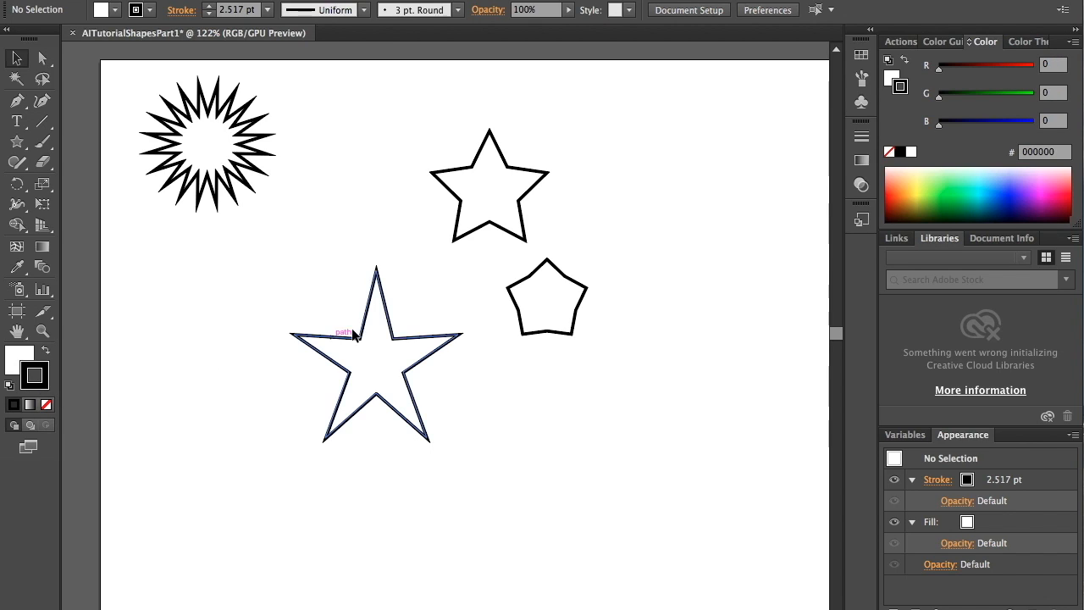
{"action": "left_click", "coordinate": [956, 196]}
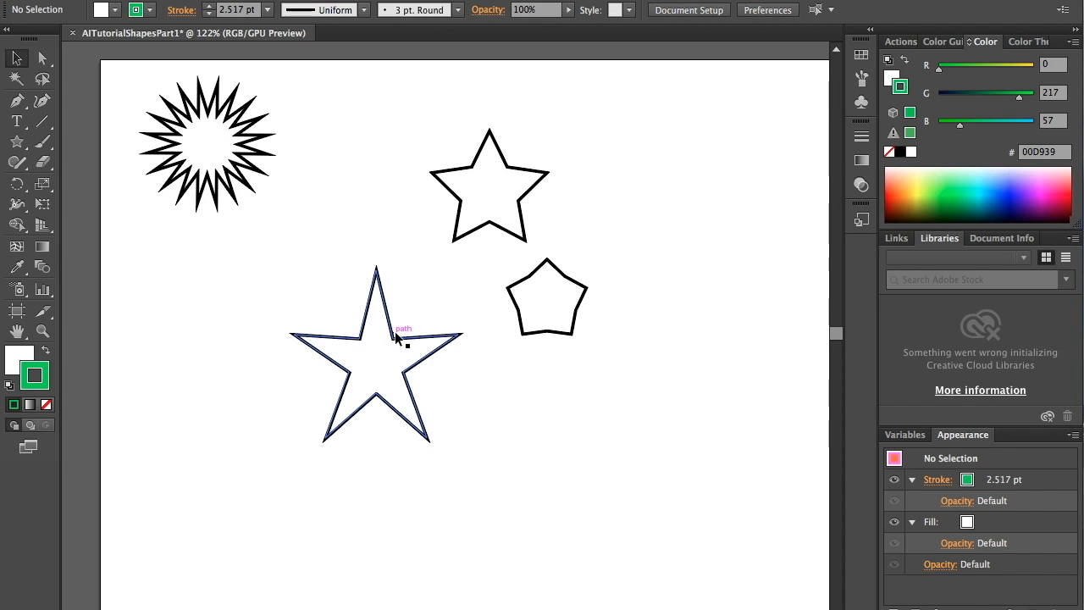
{"action": "left_click", "coordinate": [366, 341]}
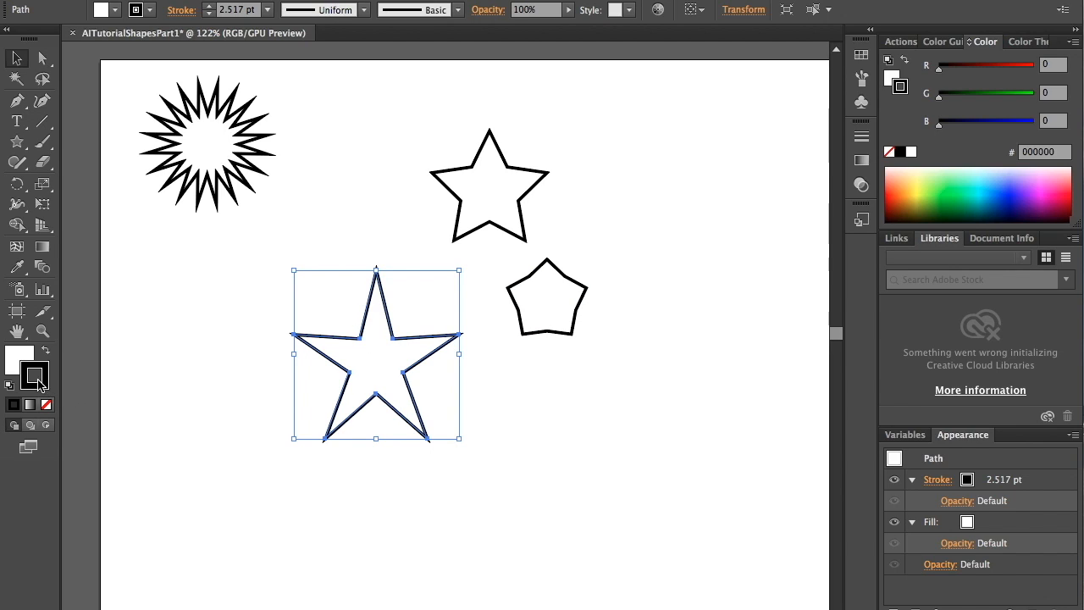
{"action": "left_click", "coordinate": [960, 187]}
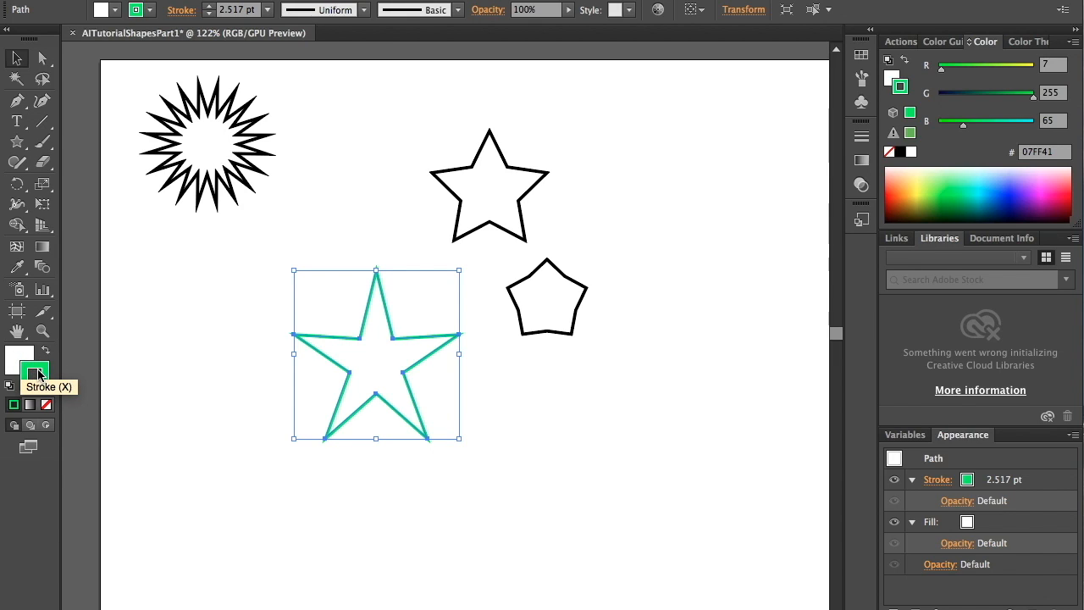
Step: Swap the large star's fill and stroke colors, and set its stroke color to black, 000000
{"action": "left_click", "coordinate": [46, 353]}
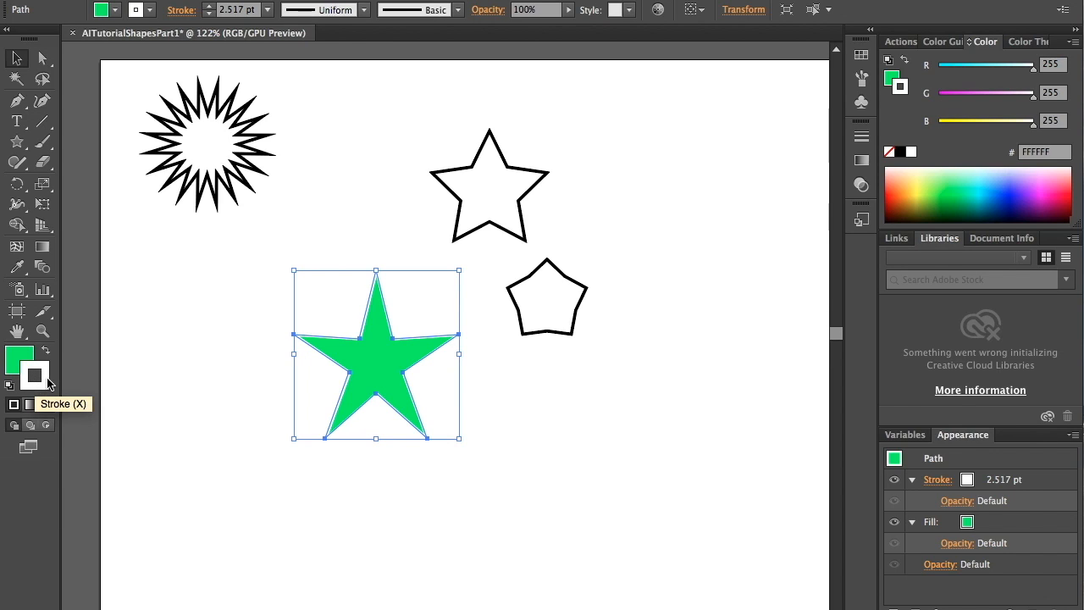
{"action": "left_click", "coordinate": [900, 154]}
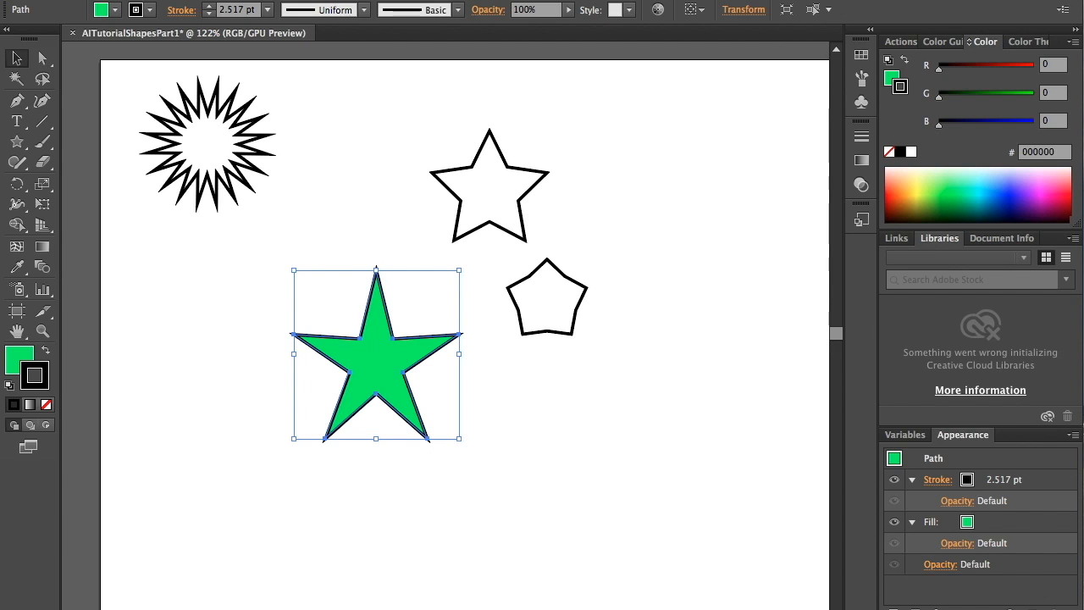
{"action": "left_click", "coordinate": [464, 1]}
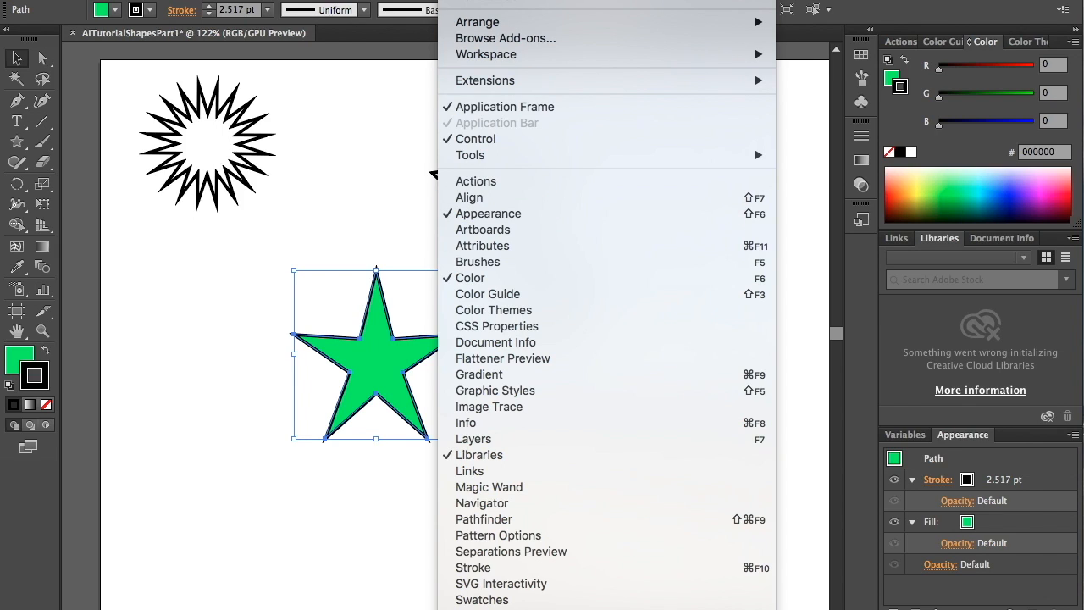
{"action": "key", "text": "Escape"}
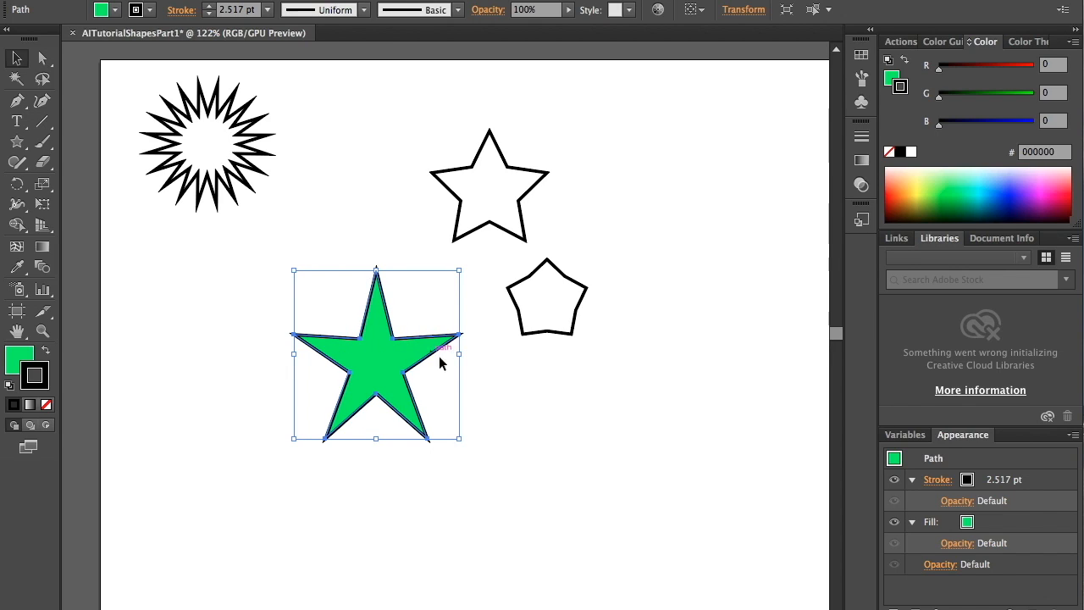
Step: Increase the large star's stroke weight to 16 pt
{"action": "left_click", "coordinate": [1013, 481]}
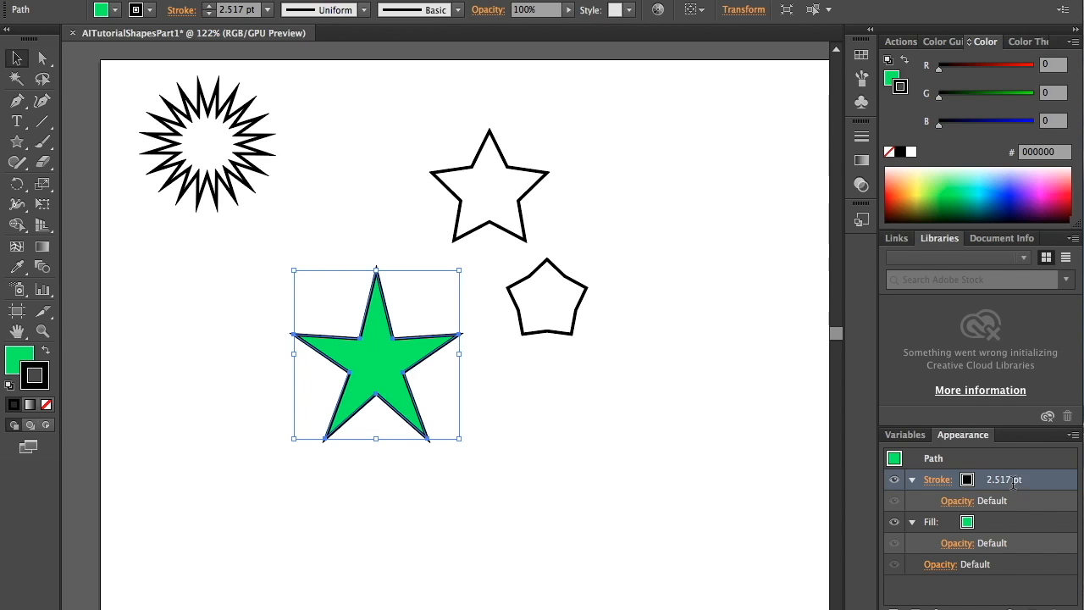
{"action": "left_click", "coordinate": [999, 476]}
{"action": "left_click", "coordinate": [999, 476]}
{"action": "left_click", "coordinate": [999, 476]}
{"action": "left_click", "coordinate": [999, 476]}
{"action": "left_click", "coordinate": [999, 475]}
{"action": "left_click", "coordinate": [999, 476]}
{"action": "left_click", "coordinate": [999, 476]}
{"action": "left_click", "coordinate": [999, 475]}
{"action": "left_click", "coordinate": [999, 476]}
{"action": "left_click", "coordinate": [999, 476]}
{"action": "left_click", "coordinate": [999, 475]}
{"action": "left_click", "coordinate": [999, 476]}
{"action": "left_click", "coordinate": [999, 476]}
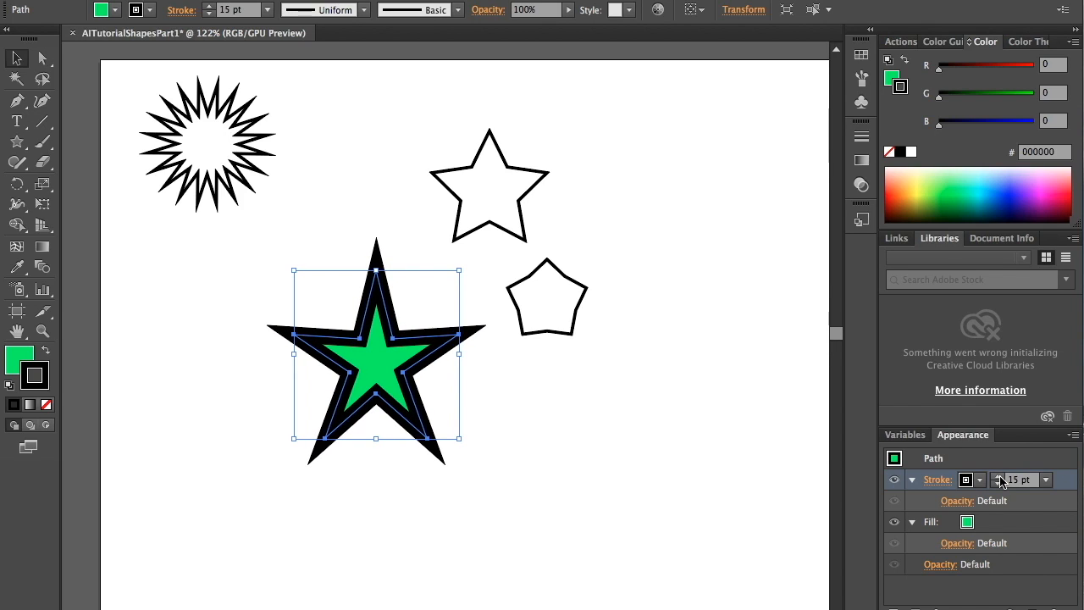
{"action": "left_click", "coordinate": [999, 476]}
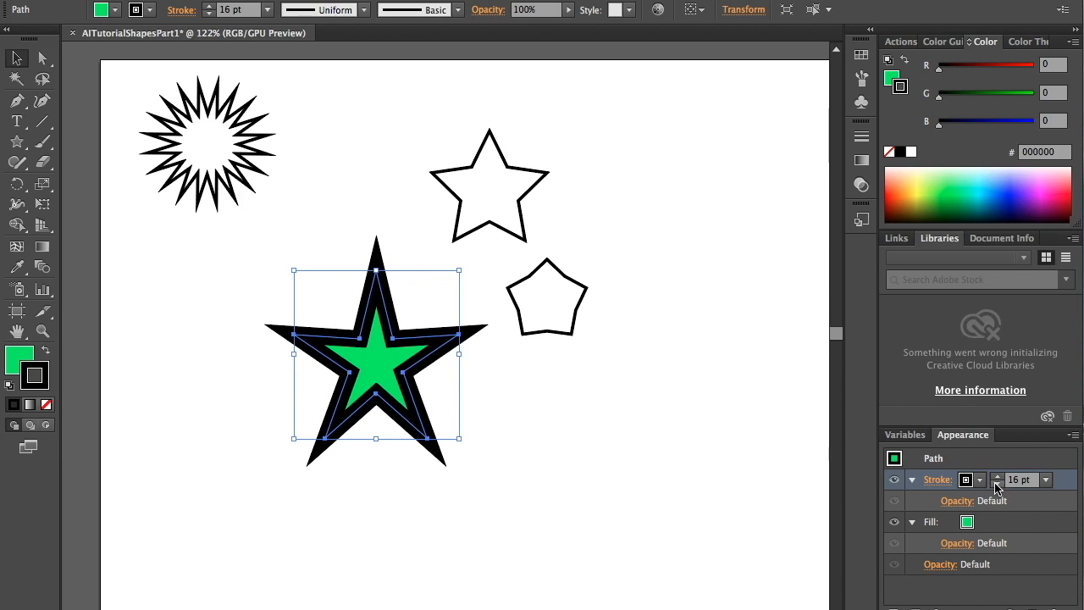
Step: Reduce the large star's stroke weight to 10 pt and change its stroke color to blue, 1D00CA
{"action": "left_click", "coordinate": [998, 484]}
{"action": "left_click", "coordinate": [999, 485]}
{"action": "left_click", "coordinate": [998, 484]}
{"action": "left_click", "coordinate": [998, 484]}
{"action": "left_click", "coordinate": [998, 484]}
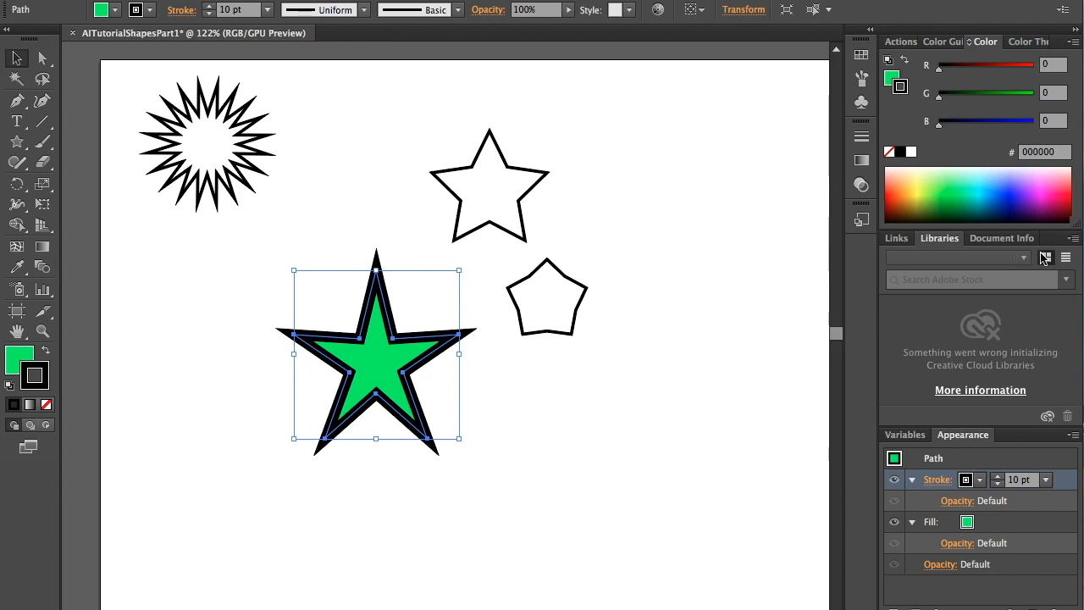
{"action": "left_click", "coordinate": [1018, 198]}
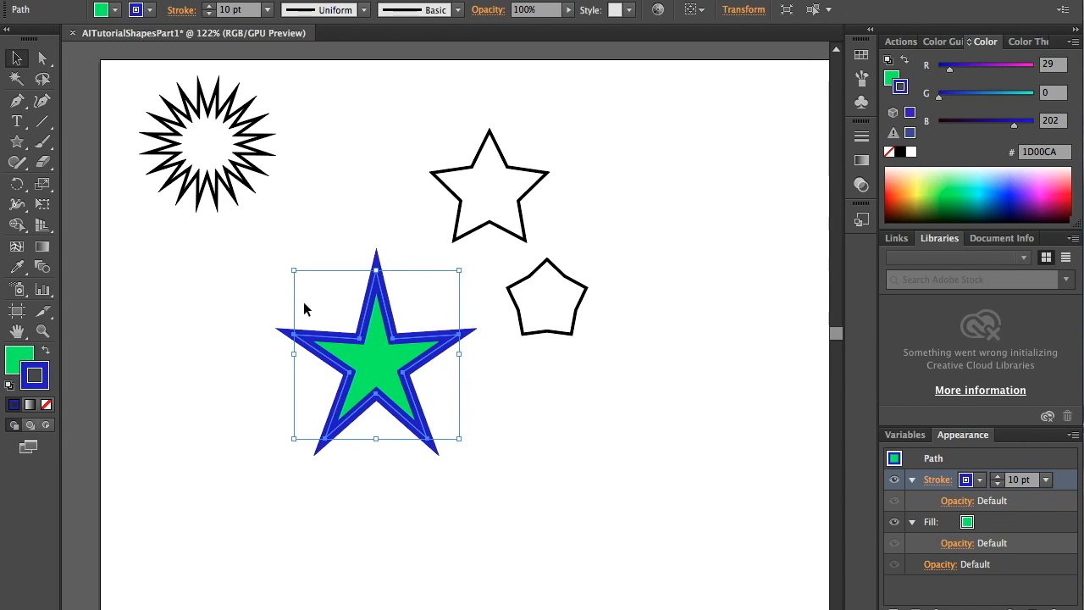
Step: Set the large star's stroke weight to 5 pt and draw a bigger, nearly circular ellipse below and to the right of it
{"action": "left_click", "coordinate": [17, 141]}
{"action": "left_click_drag", "start_coordinate": [17, 141], "coordinate": [90, 188]}
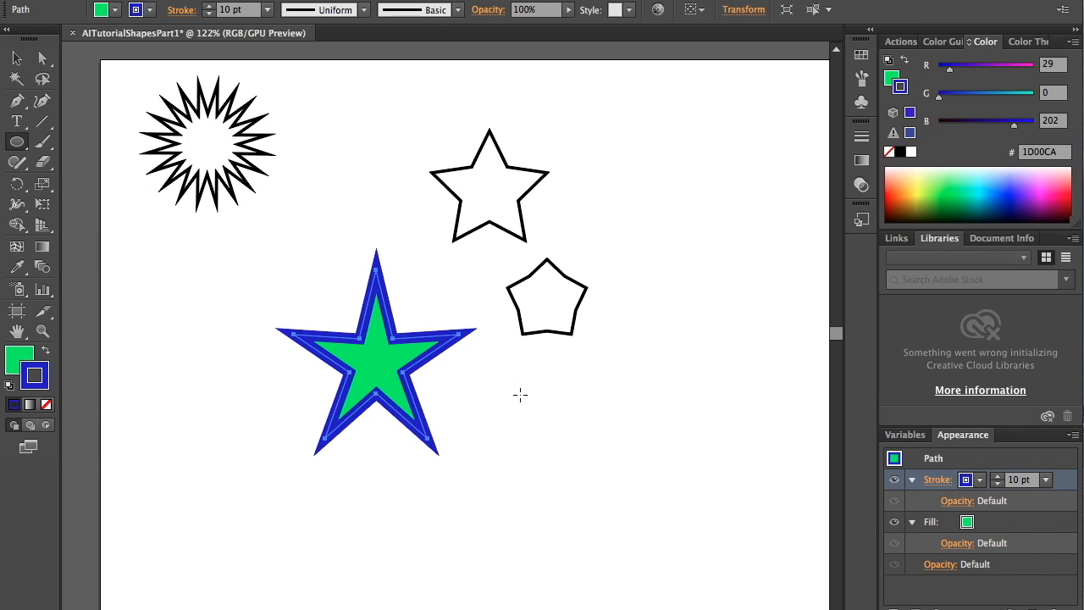
{"action": "left_click", "coordinate": [1046, 479]}
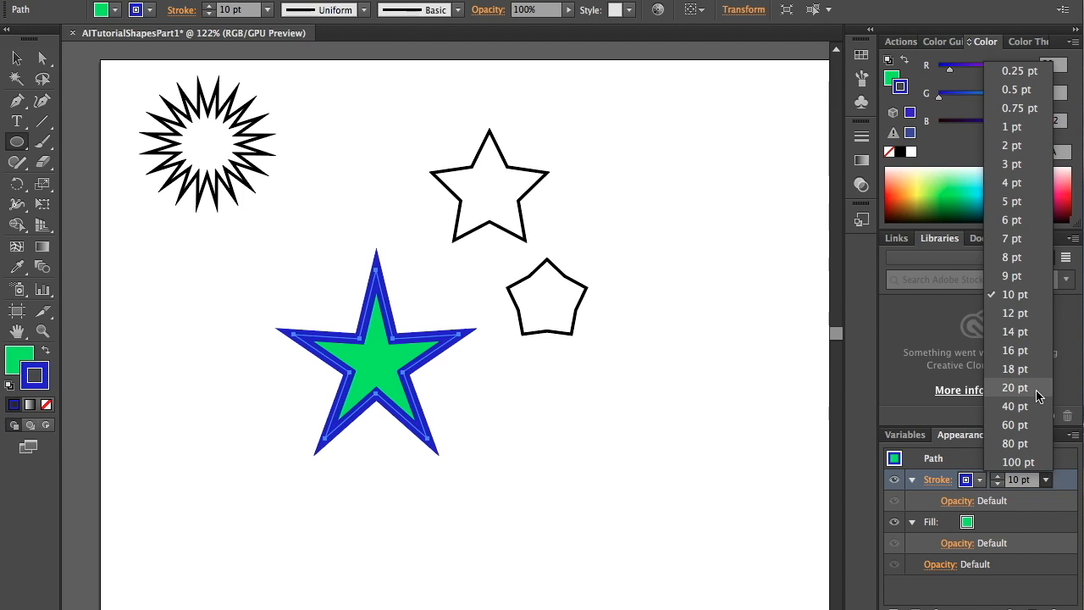
{"action": "left_click", "coordinate": [1013, 202]}
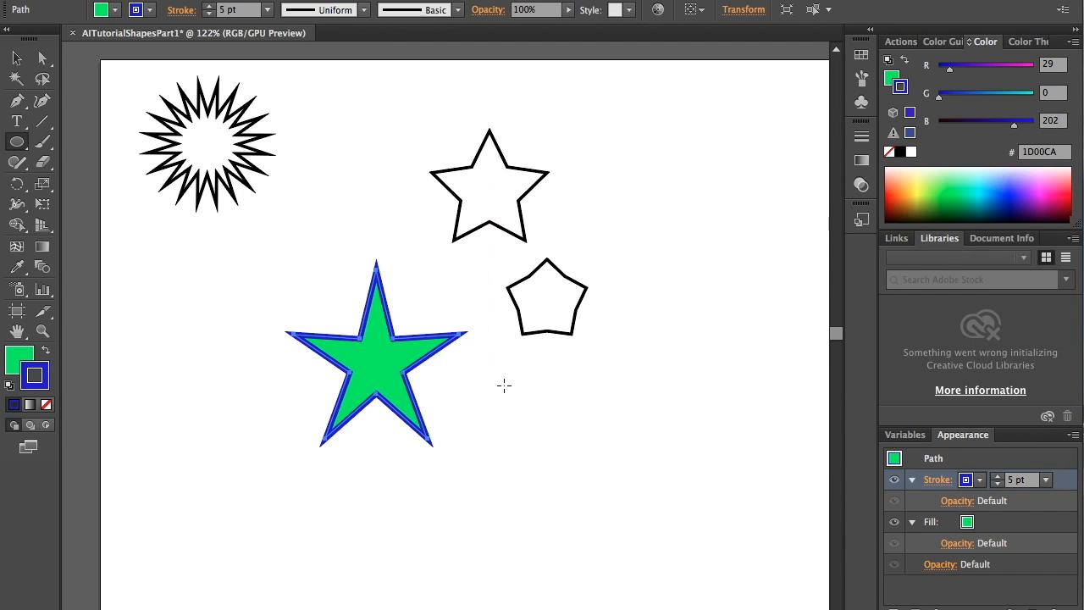
{"action": "mouse_move", "coordinate": [483, 366]}
{"action": "left_mouse_down"}
{"action": "mouse_move", "coordinate": [624, 499]}
{"action": "mouse_move", "coordinate": [730, 576]}
{"action": "mouse_move", "coordinate": [733, 601]}
{"action": "left_mouse_up"}
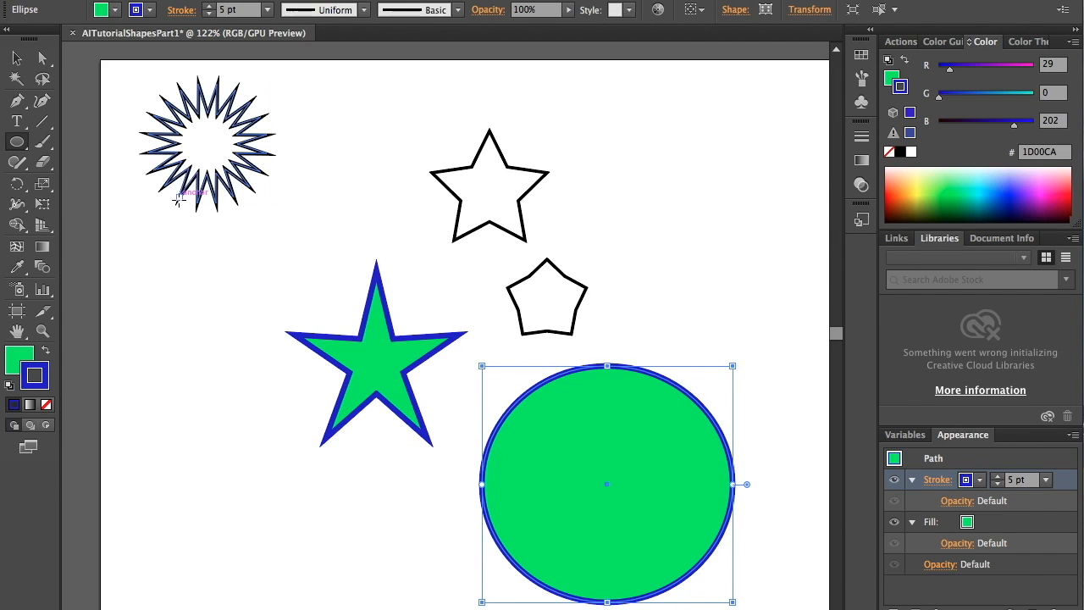
Step: Move the green star onto the center of the ellipse
{"action": "left_click", "coordinate": [17, 57]}
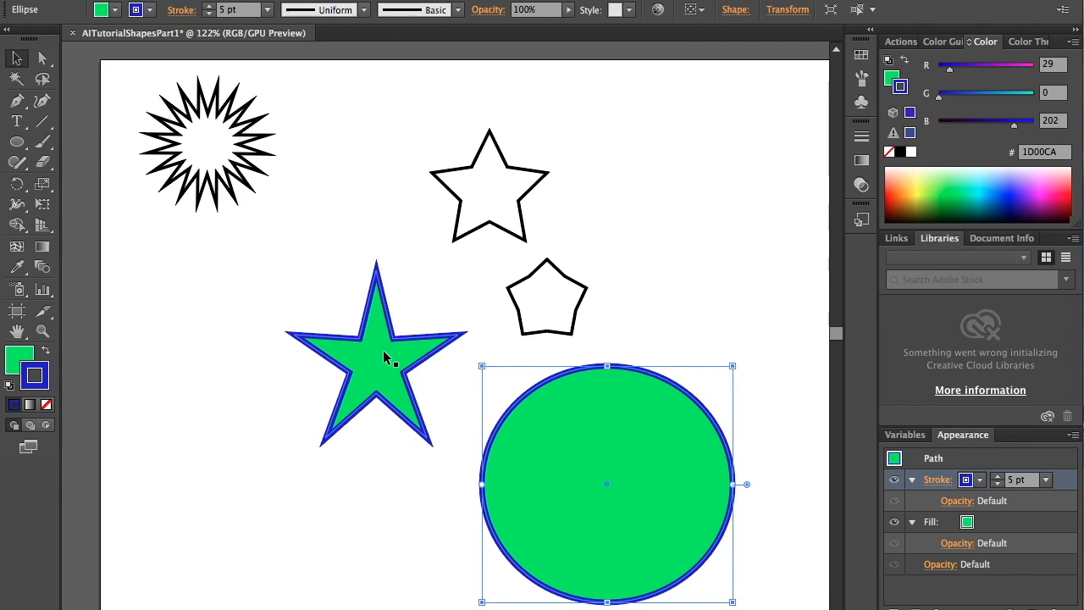
{"action": "left_click_drag", "start_coordinate": [380, 363], "coordinate": [609, 484]}
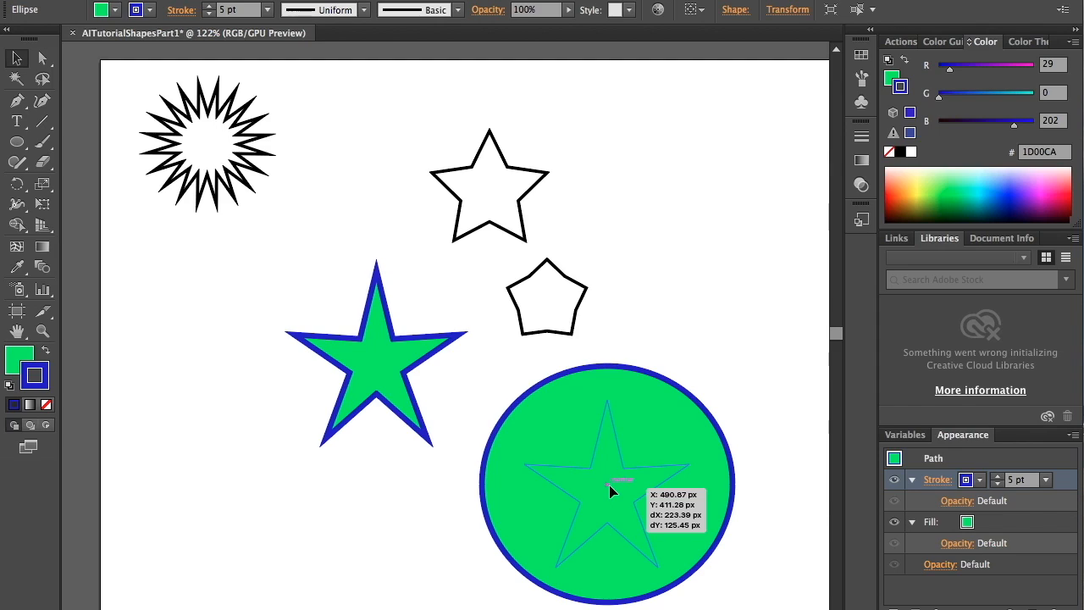
{"action": "left_click_drag", "start_coordinate": [609, 484], "coordinate": [609, 485]}
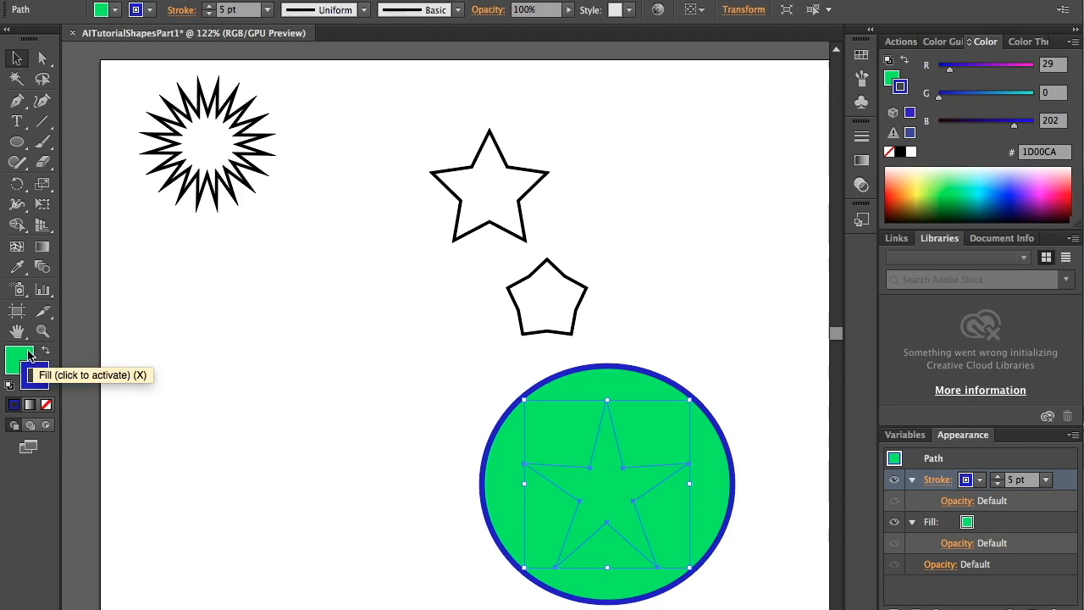
Step: Clear the star's green fill and replace it with a blue fill, 3400E8
{"action": "left_click", "coordinate": [23, 356]}
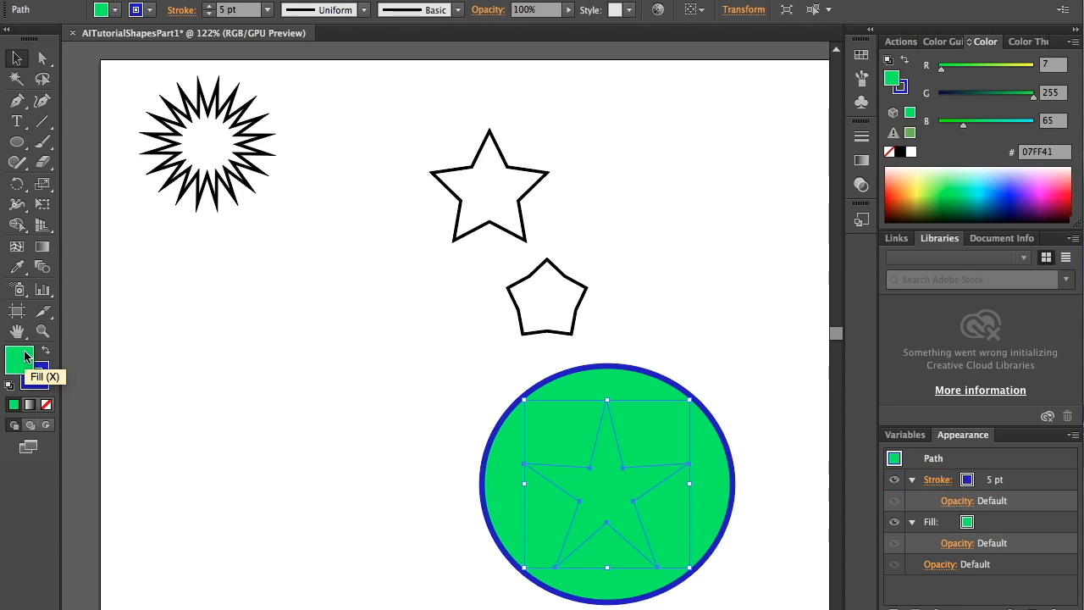
{"action": "left_click", "coordinate": [47, 405]}
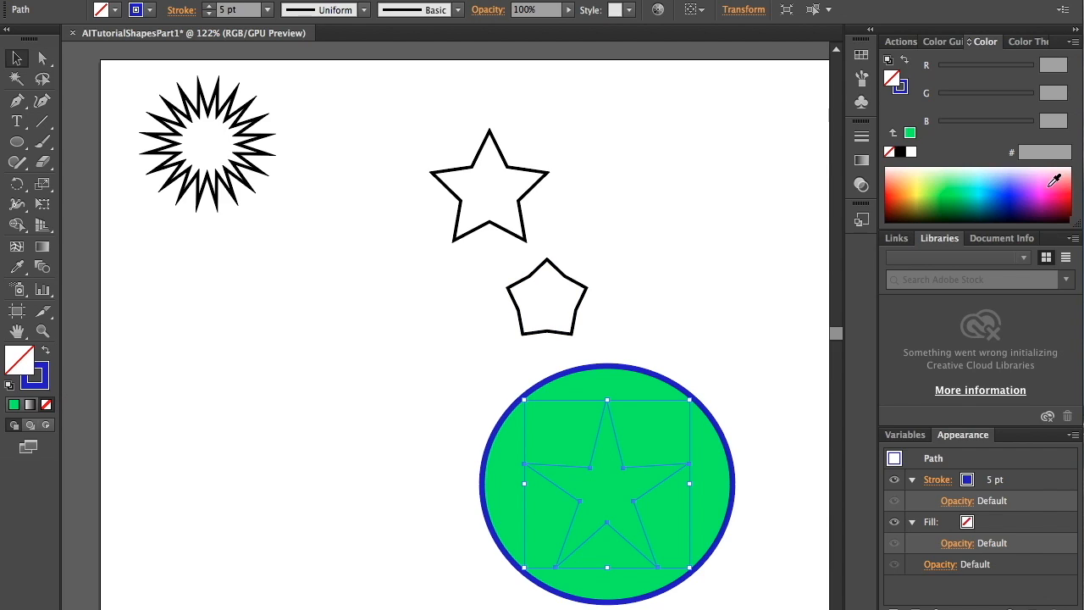
{"action": "left_click", "coordinate": [1021, 190]}
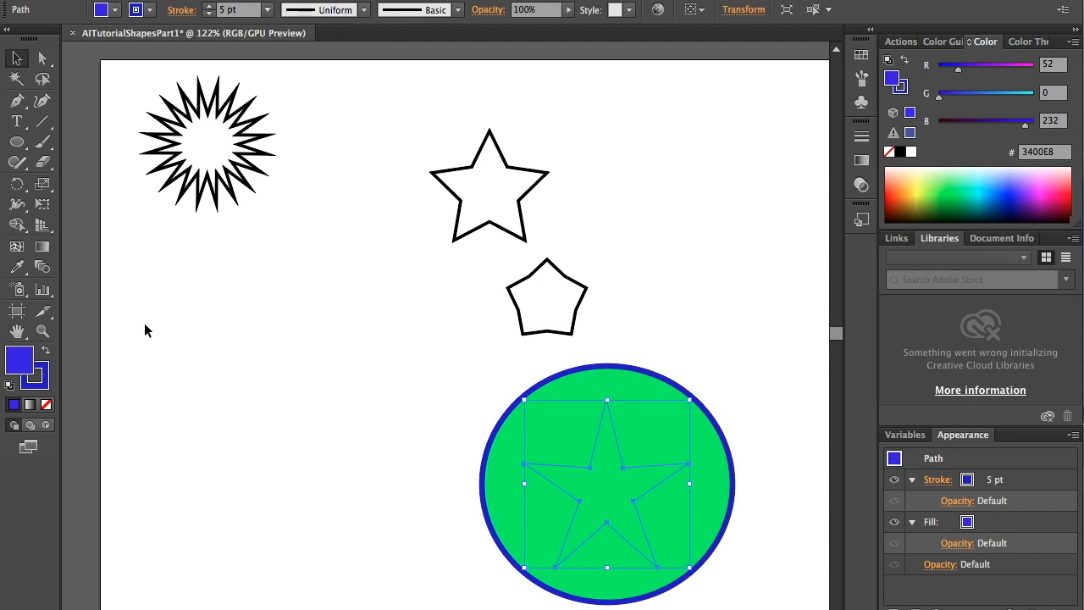
Step: Send the green ellipse to the back, behind the star, and deselect it
{"action": "left_click", "coordinate": [569, 436]}
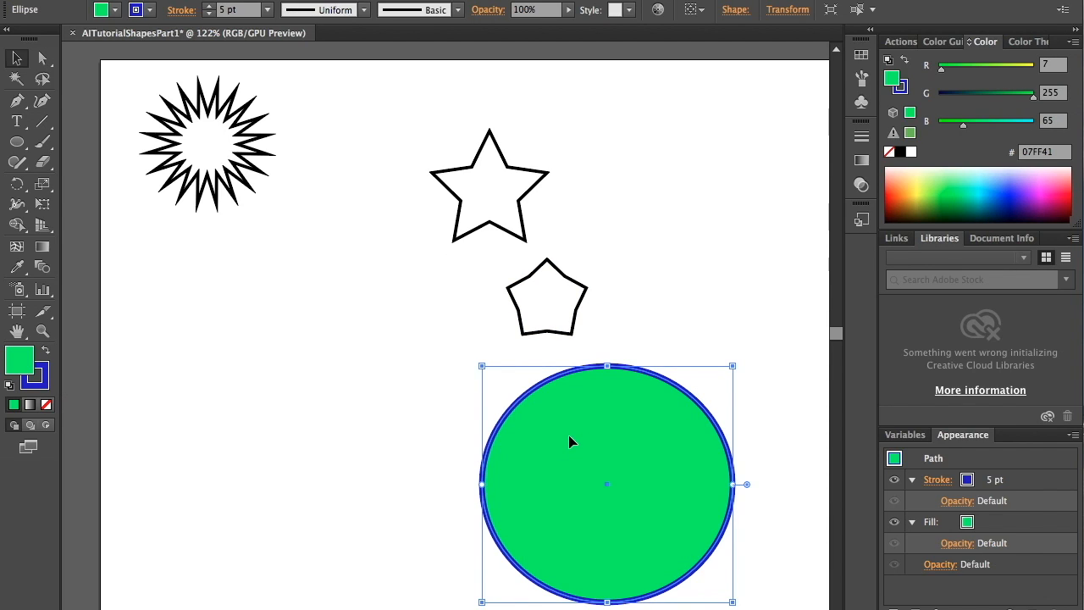
{"action": "right_click", "coordinate": [569, 436]}
{"action": "mouse_move", "coordinate": [655, 583]}
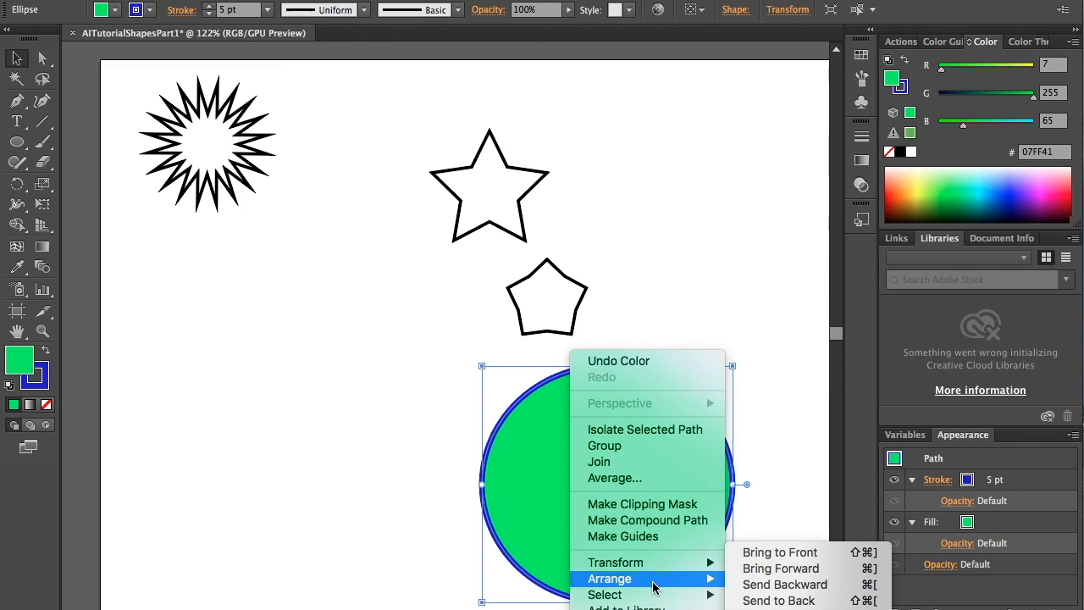
{"action": "left_click", "coordinate": [753, 599]}
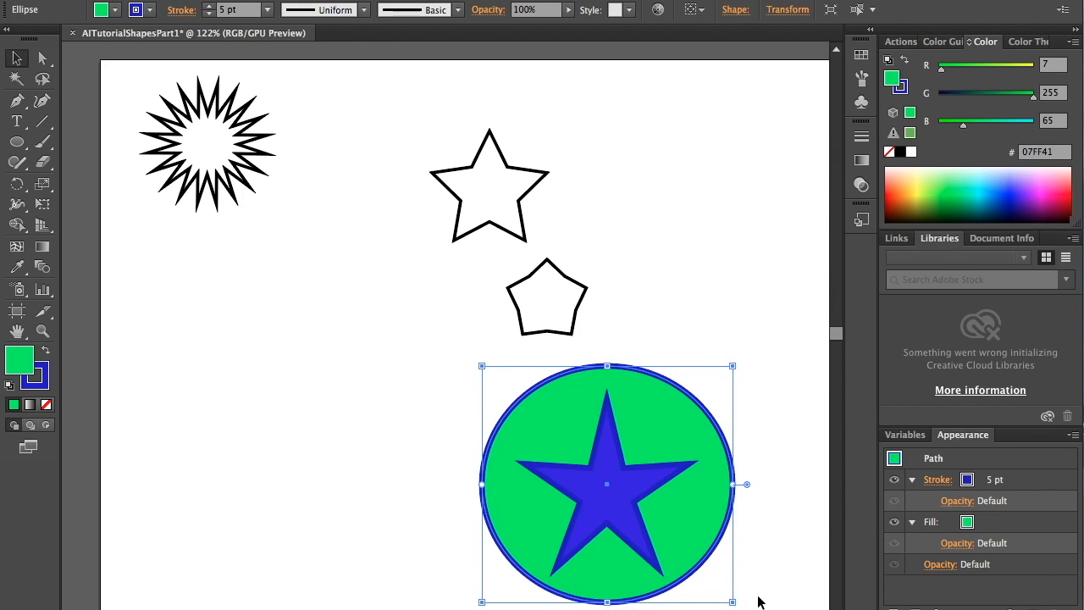
{"action": "left_click", "coordinate": [430, 430]}
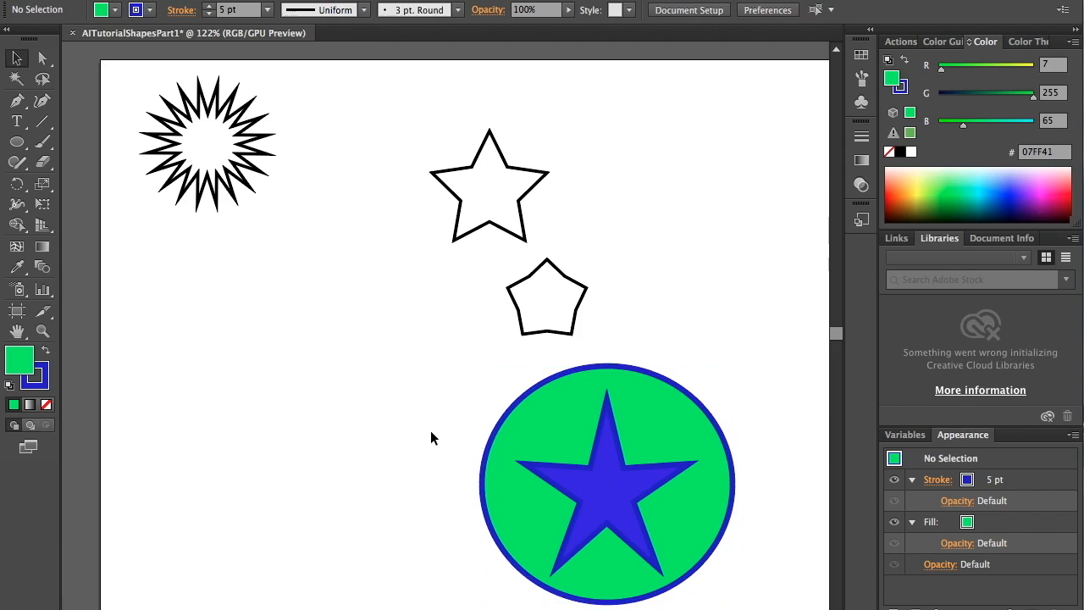
Step: Set the star's fill to None, keeping its blue stroke, and deselect it
{"action": "left_click", "coordinate": [606, 474]}
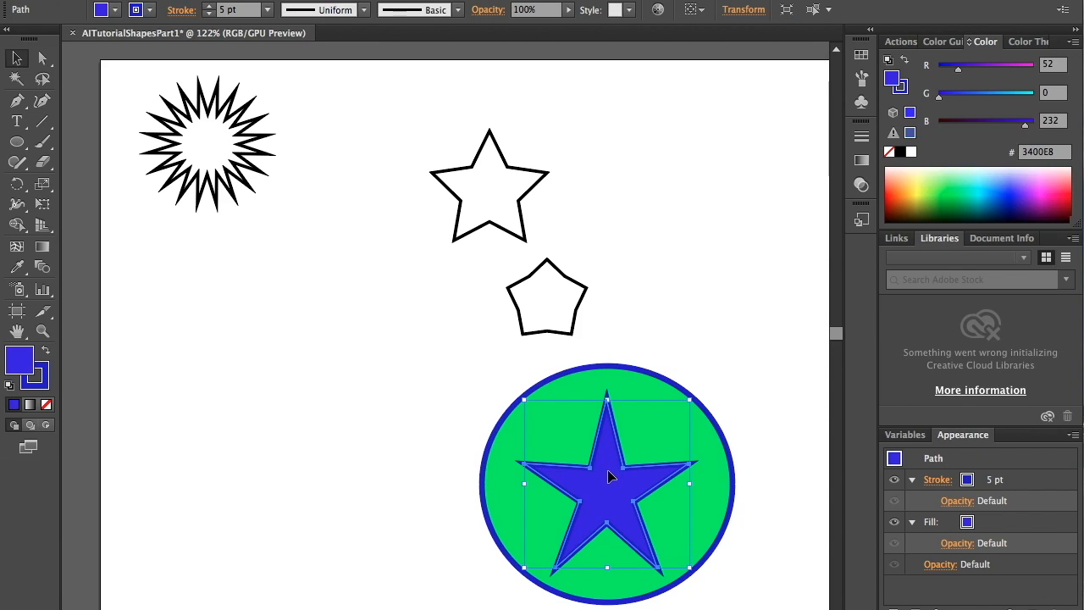
{"action": "left_click", "coordinate": [47, 405]}
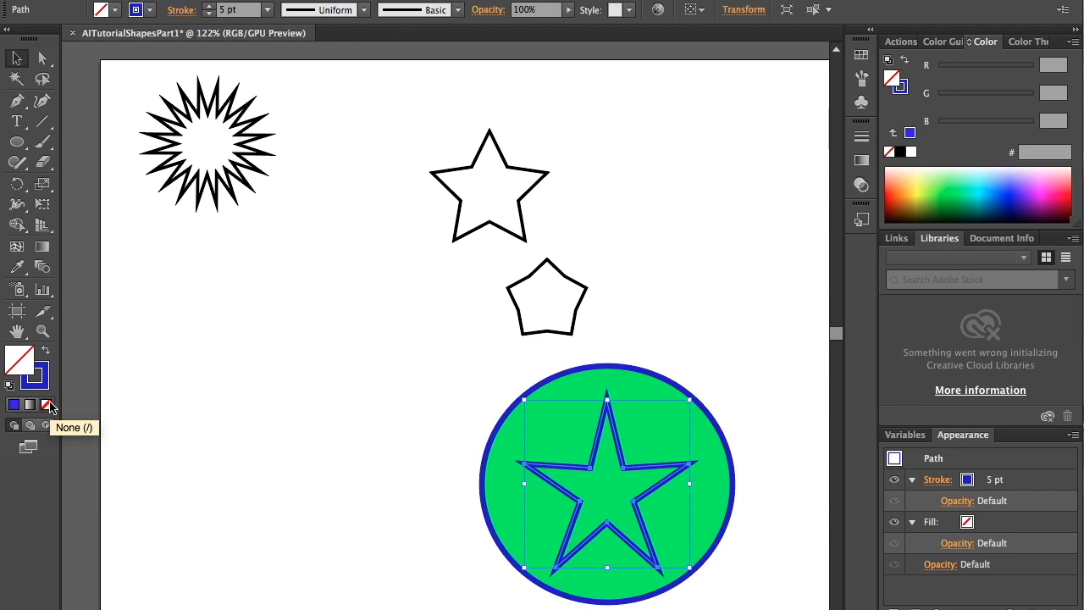
{"action": "left_click", "coordinate": [463, 435]}
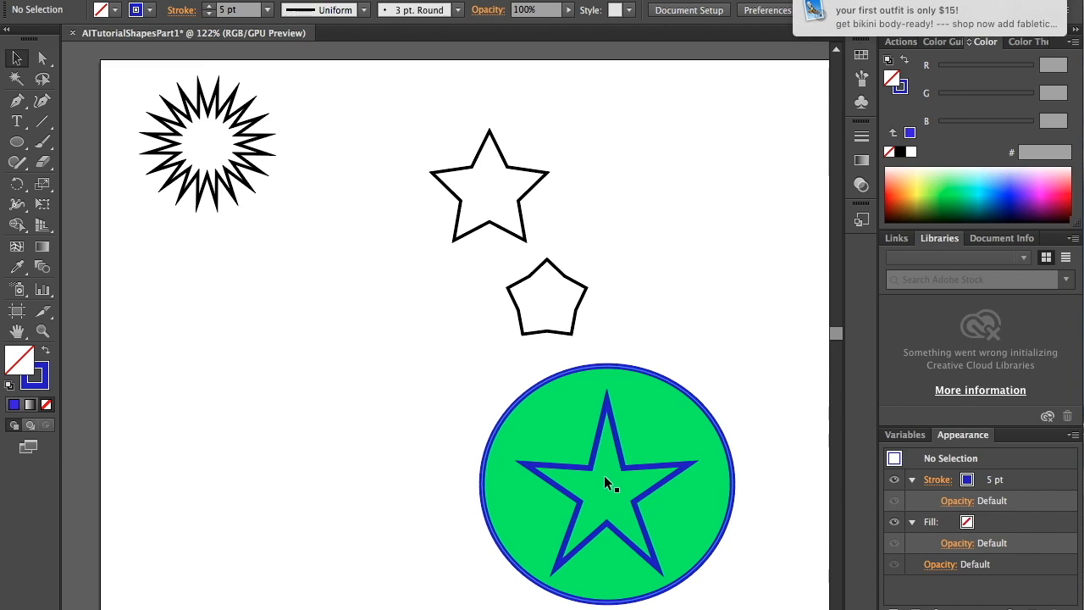
Step: Select the outlined star inside the ellipse and send it to the back
{"action": "left_click", "coordinate": [636, 477]}
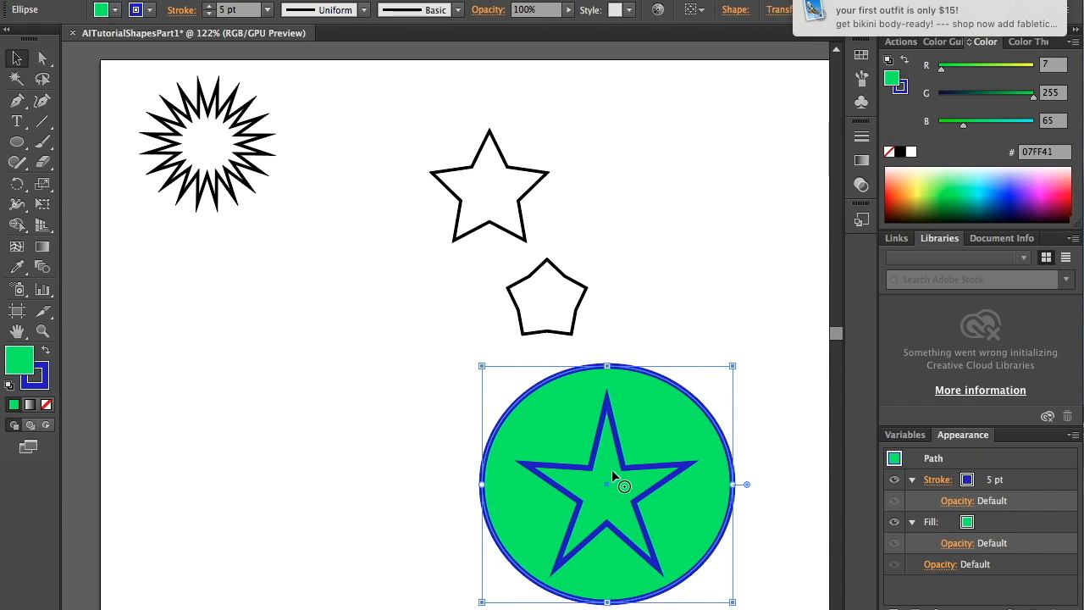
{"action": "left_click", "coordinate": [621, 453]}
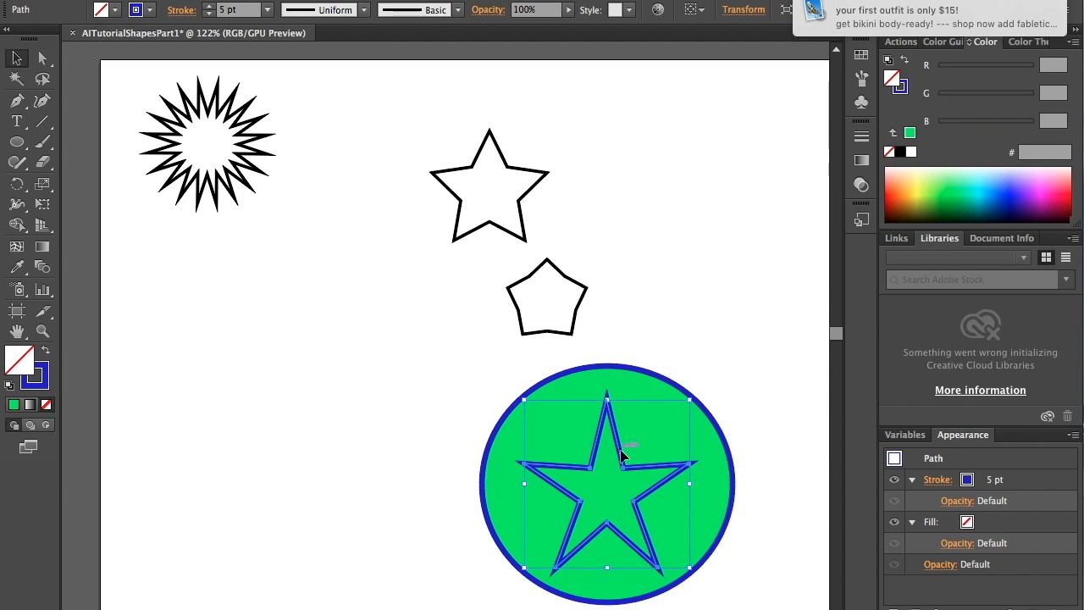
{"action": "right_click", "coordinate": [607, 454]}
{"action": "mouse_move", "coordinate": [725, 599]}
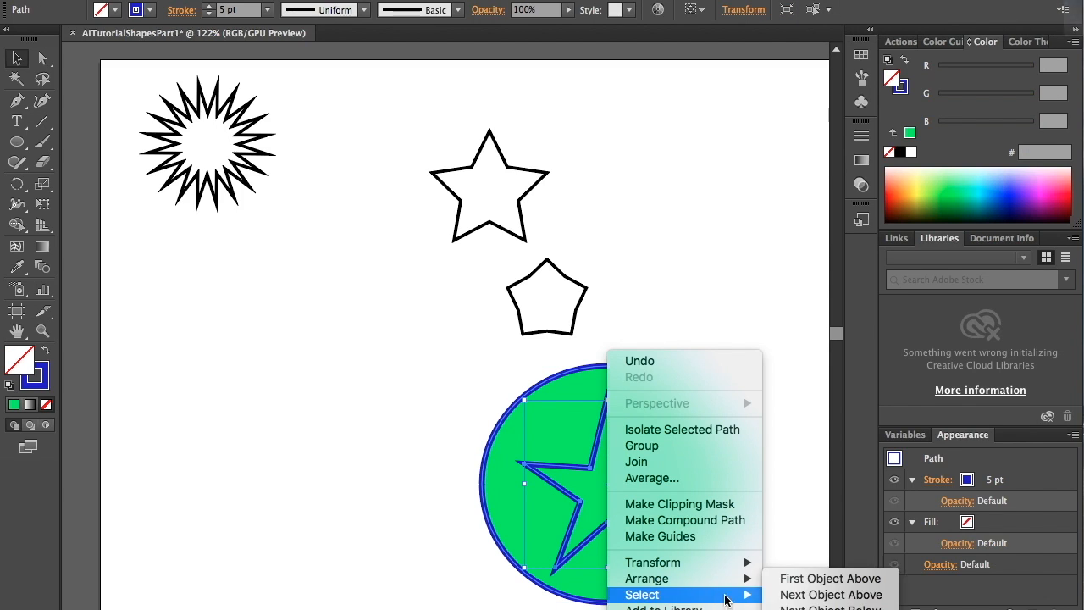
{"action": "mouse_move", "coordinate": [737, 579]}
{"action": "left_click", "coordinate": [784, 600]}
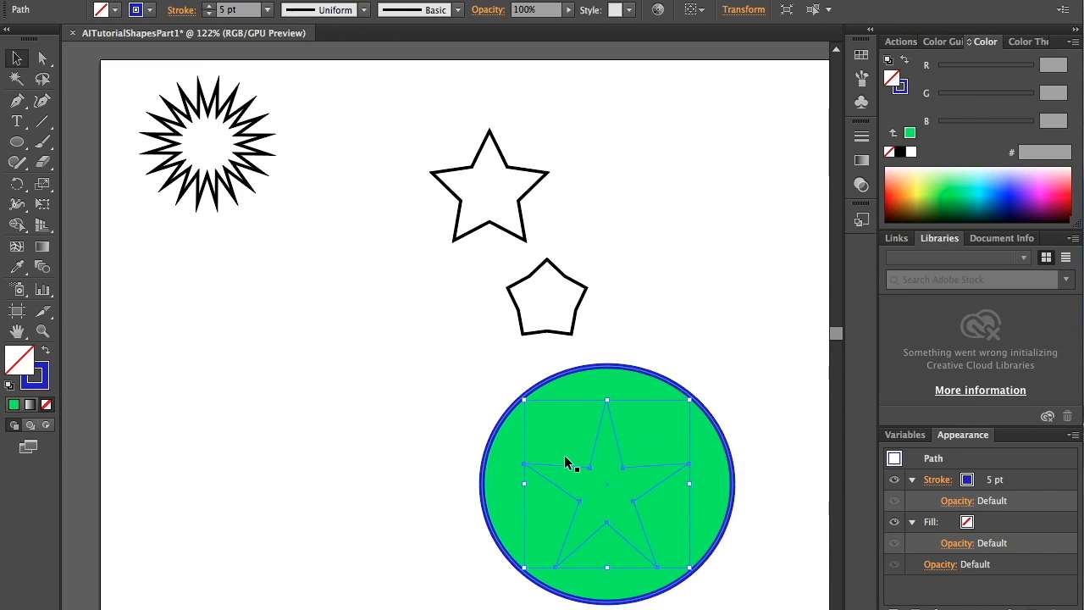
Step: Send the green ellipse to the back again, behind the outlined star, and clear the selection
{"action": "left_click", "coordinate": [457, 419]}
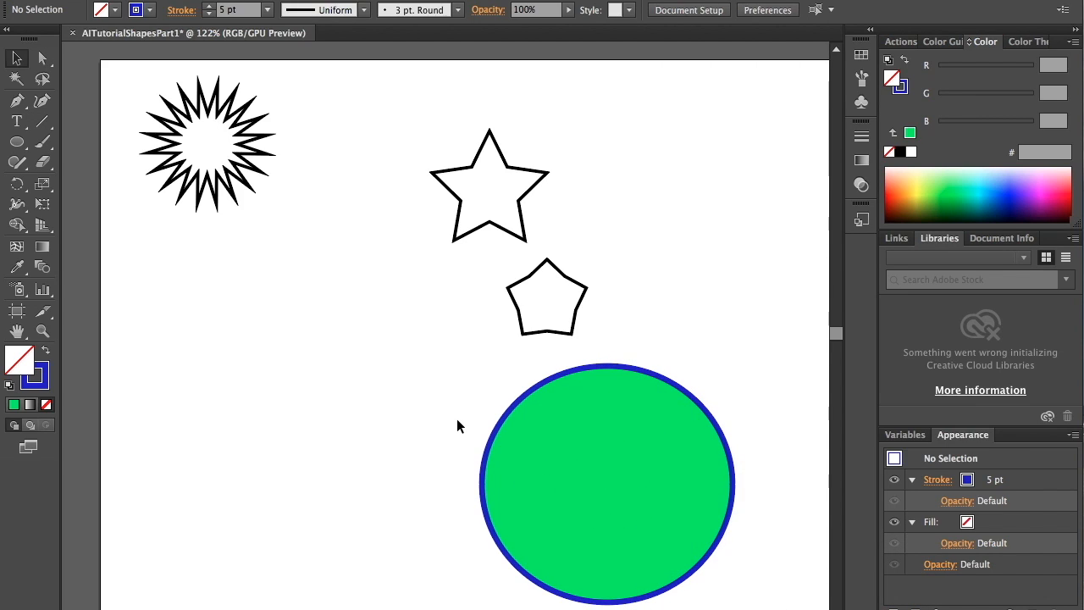
{"action": "left_click", "coordinate": [518, 426]}
{"action": "right_click", "coordinate": [518, 425]}
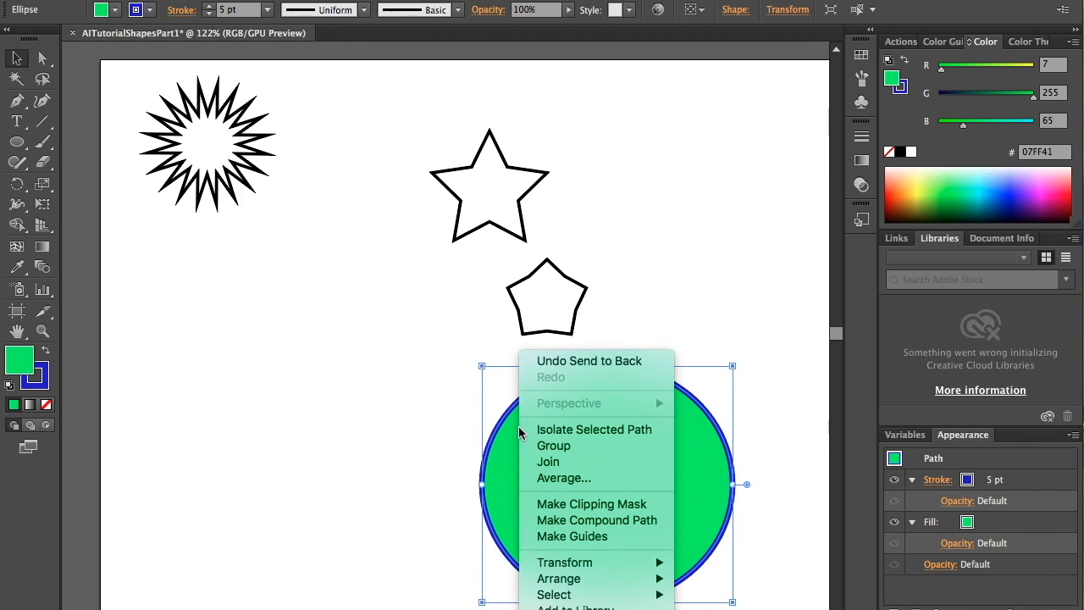
{"action": "mouse_move", "coordinate": [609, 583]}
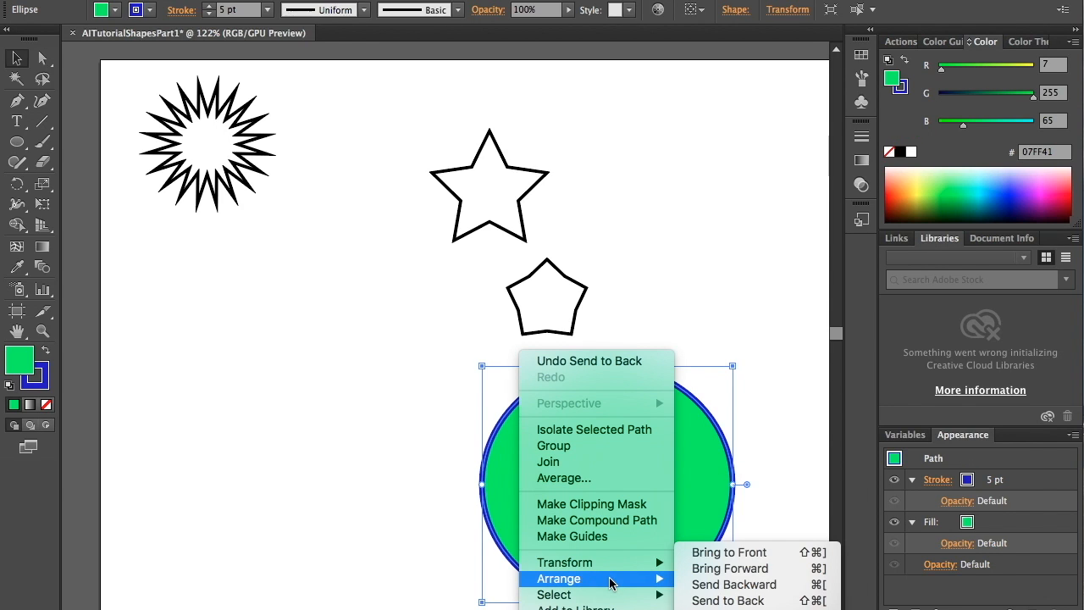
{"action": "left_click", "coordinate": [716, 600]}
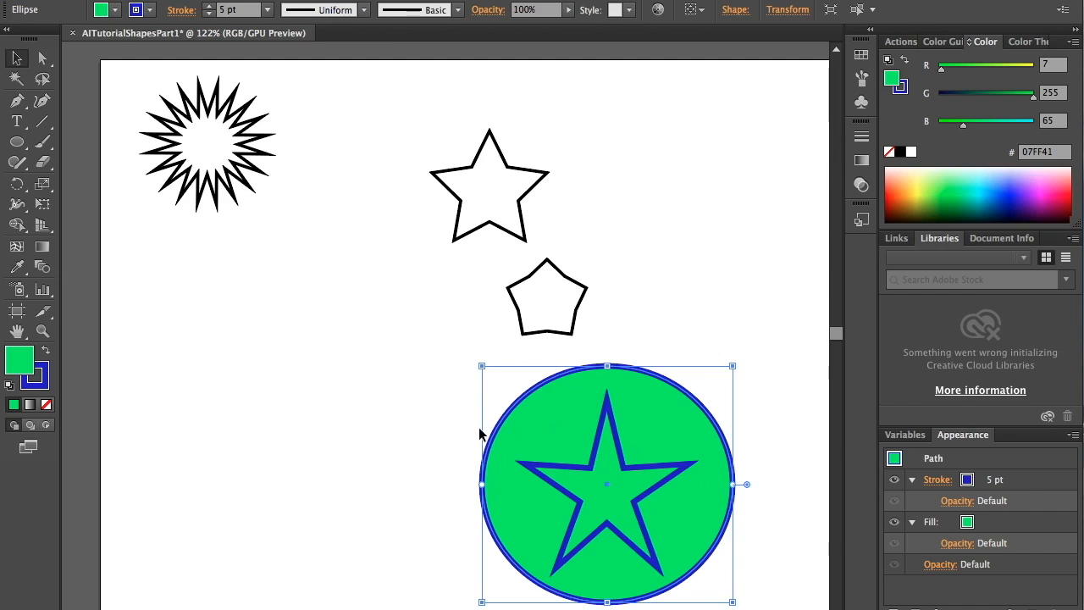
{"action": "left_click", "coordinate": [395, 443]}
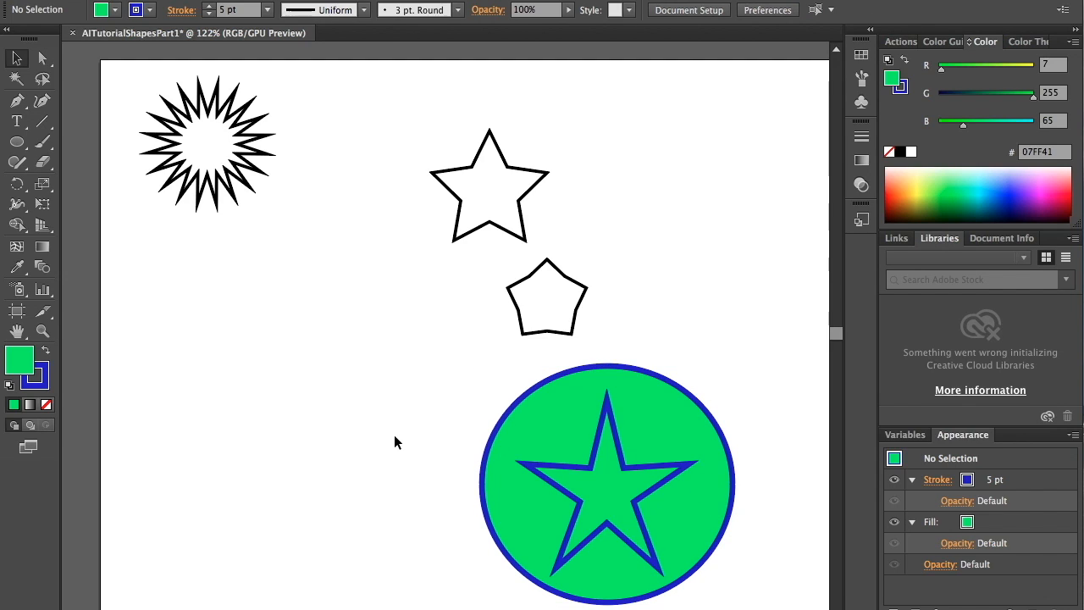